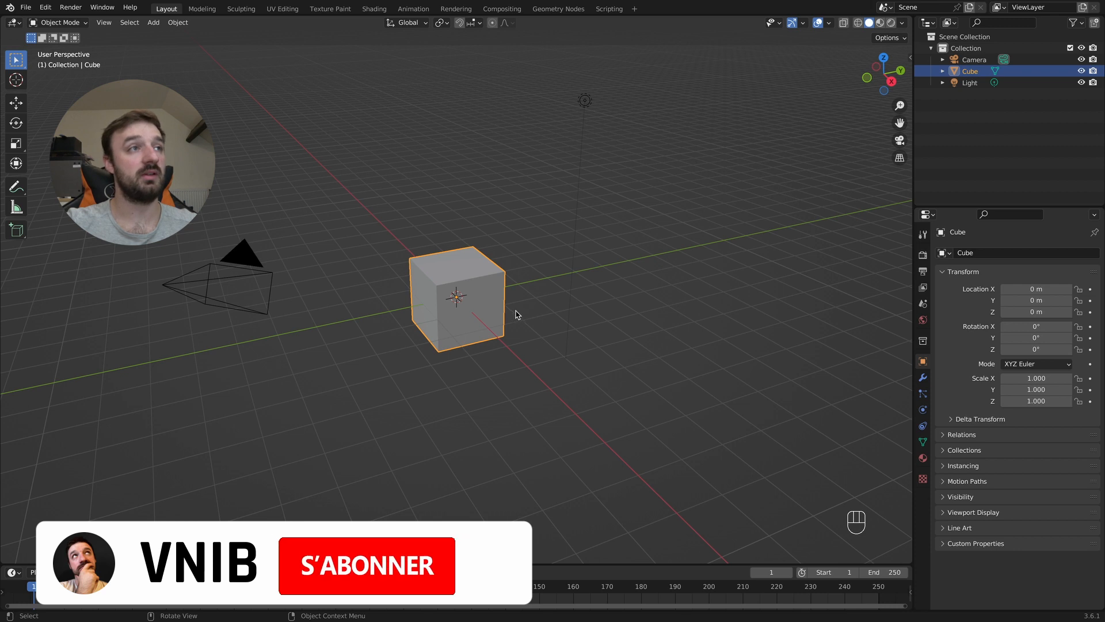
Delete the default cube, camera and light from the scene
{"action": "key", "text": "a"}
{"action": "key", "text": "x"}
{"action": "left_click", "coordinate": [516, 314]}
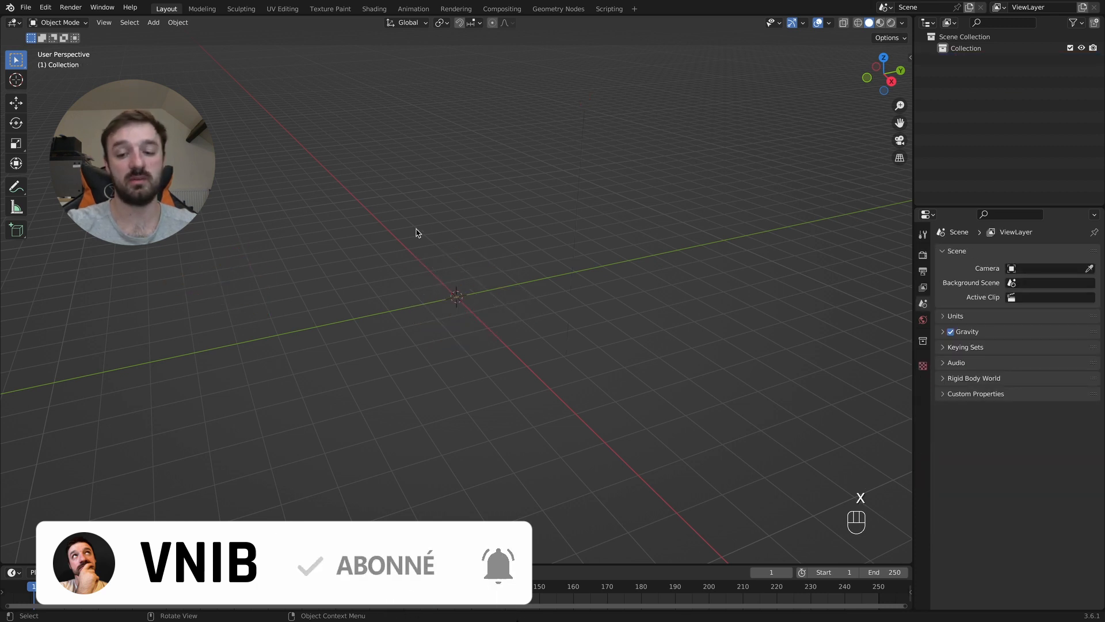
Add the cigarette reference image in top view and scale it up to about 3.65
{"action": "key", "text": "KP_7"}
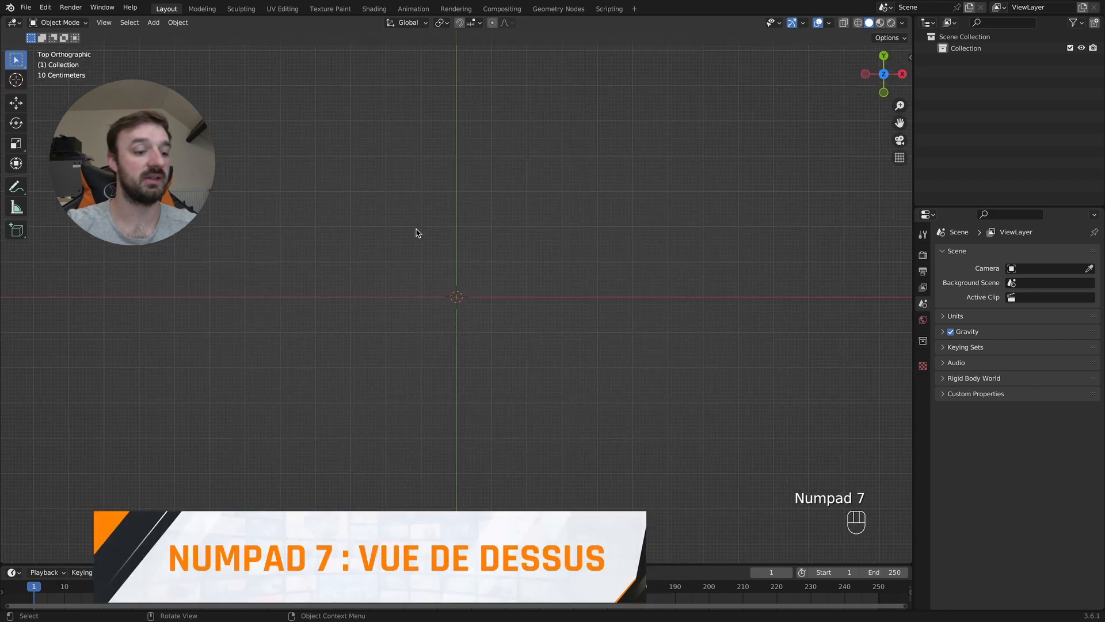
{"action": "key", "text": "shift+a"}
{"action": "mouse_move", "coordinate": [379, 370]}
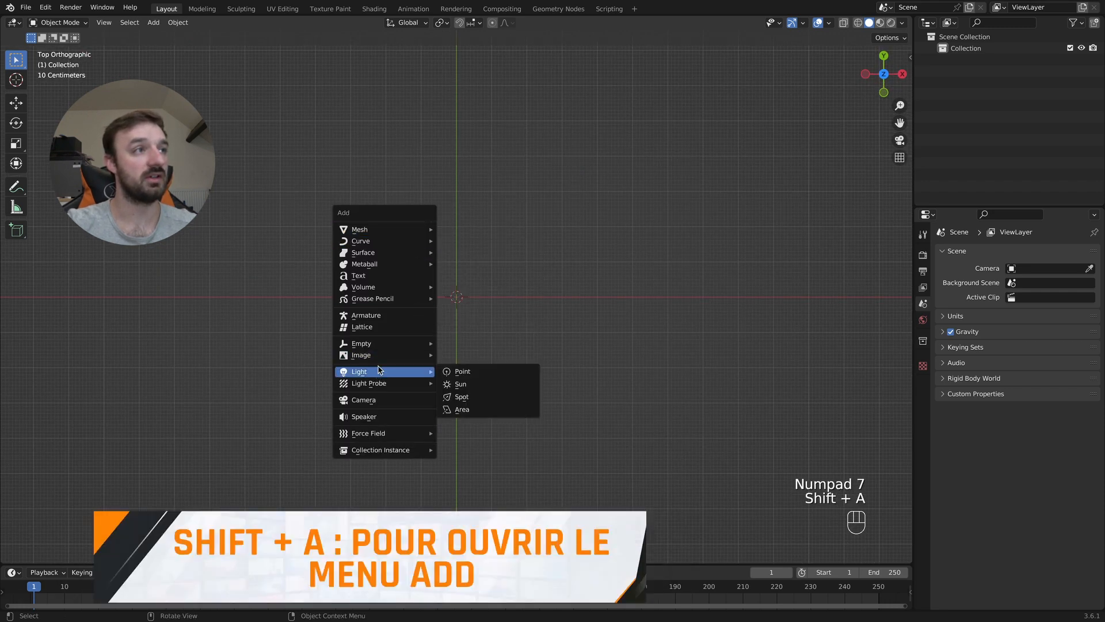
{"action": "left_click", "coordinate": [466, 354]}
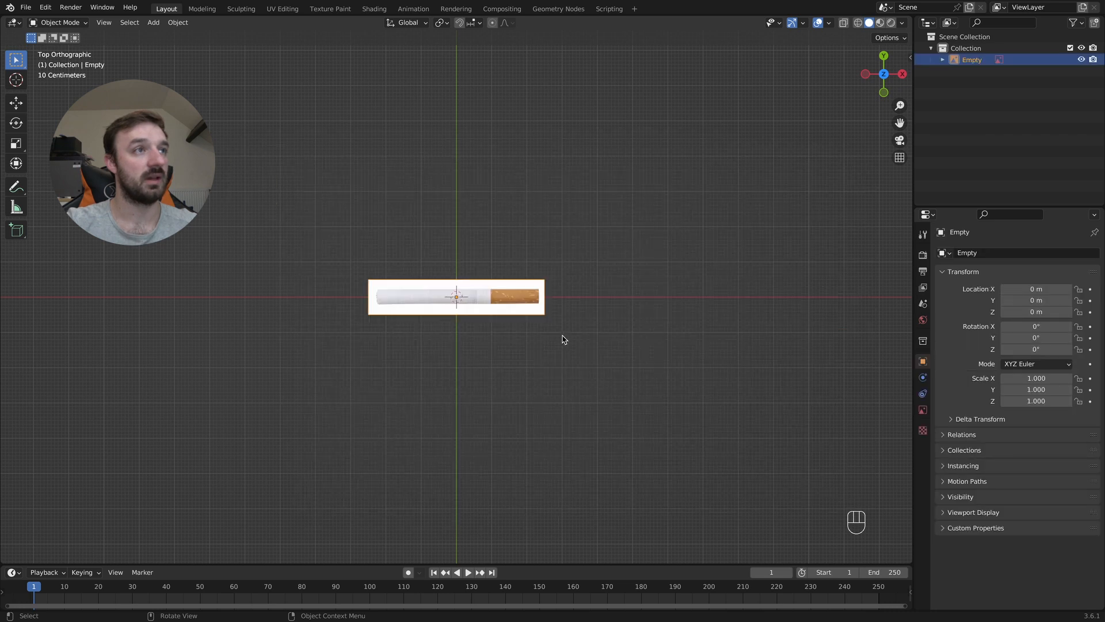
{"action": "key", "text": "s"}
{"action": "left_click", "coordinate": [872, 331]}
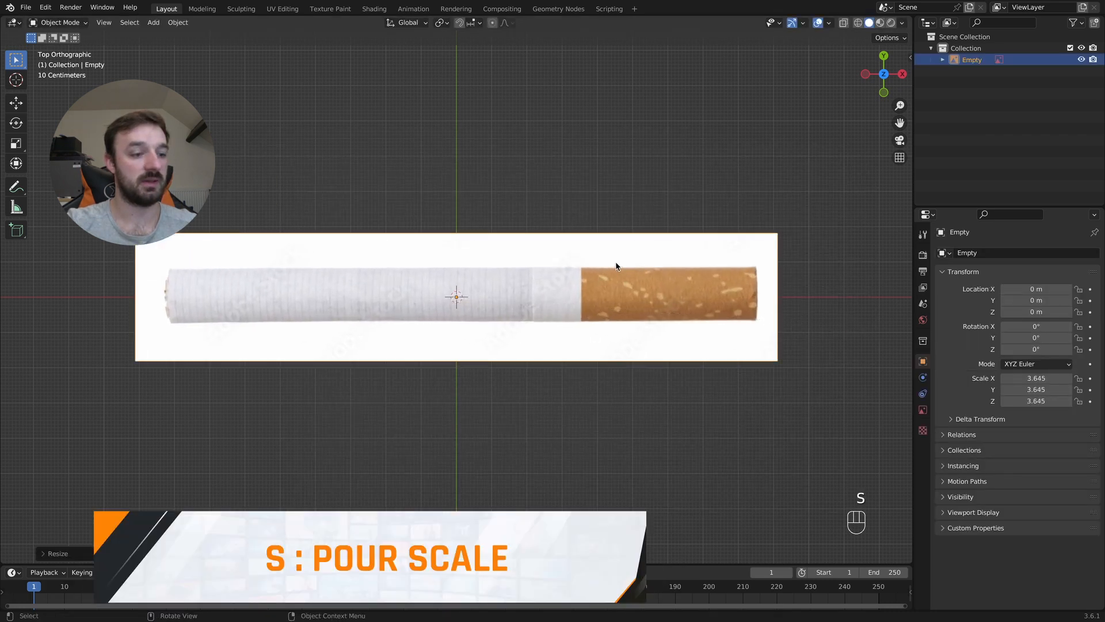
Add a cylinder mesh and rotate it 90° about the Y axis so it lies along the cigarette
{"action": "key", "text": "shift+a"}
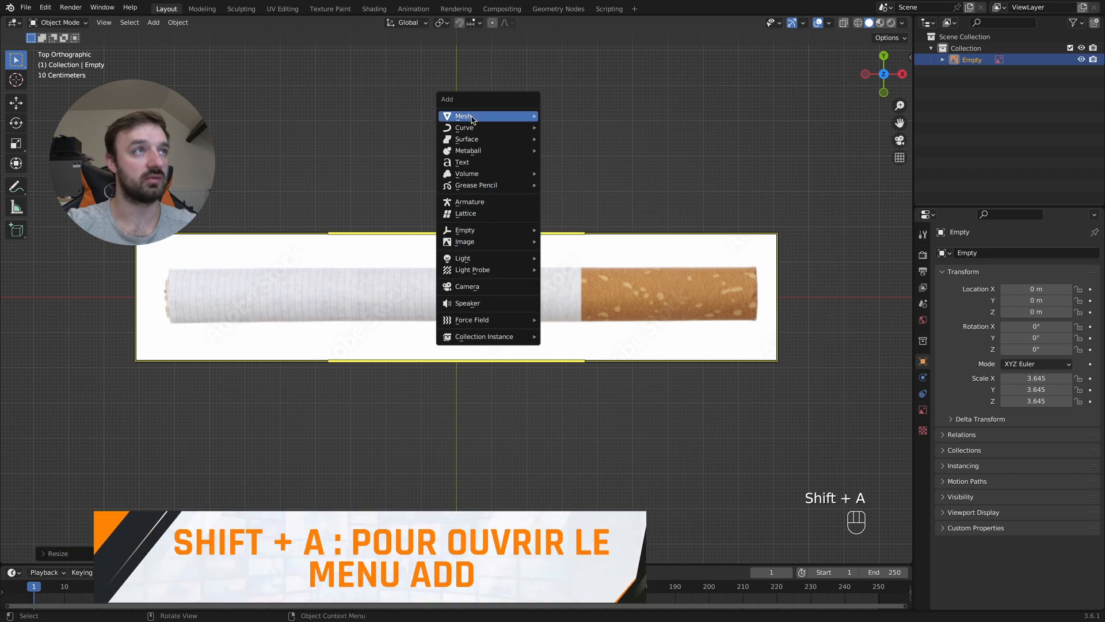
{"action": "mouse_move", "coordinate": [471, 119]}
{"action": "left_click", "coordinate": [568, 173]}
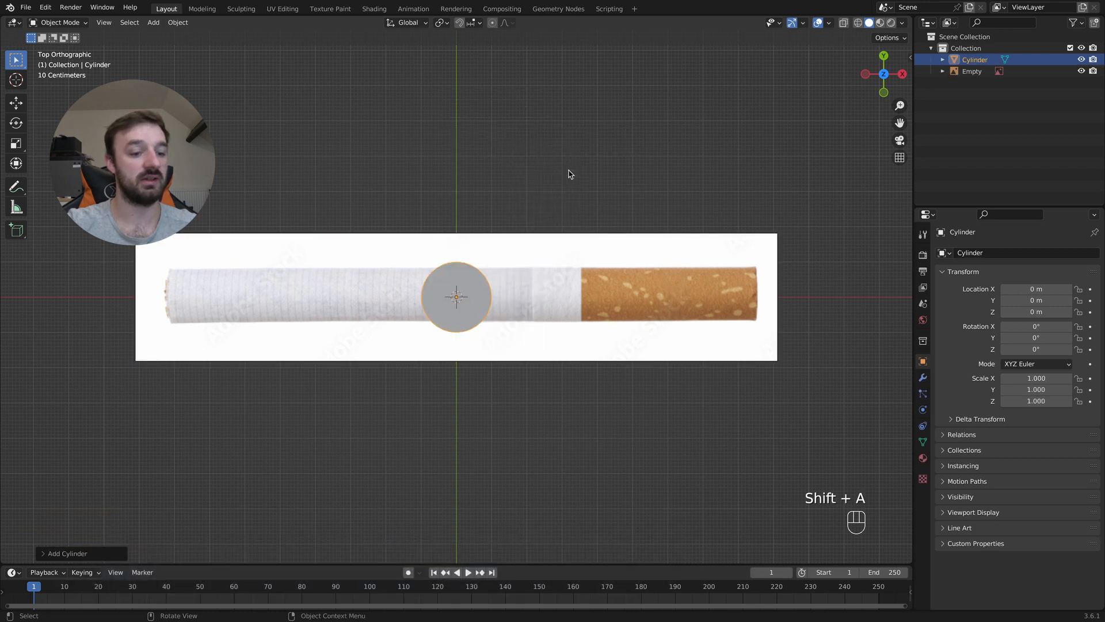
{"action": "type", "text": "ry90"}
{"action": "key", "text": "Return"}
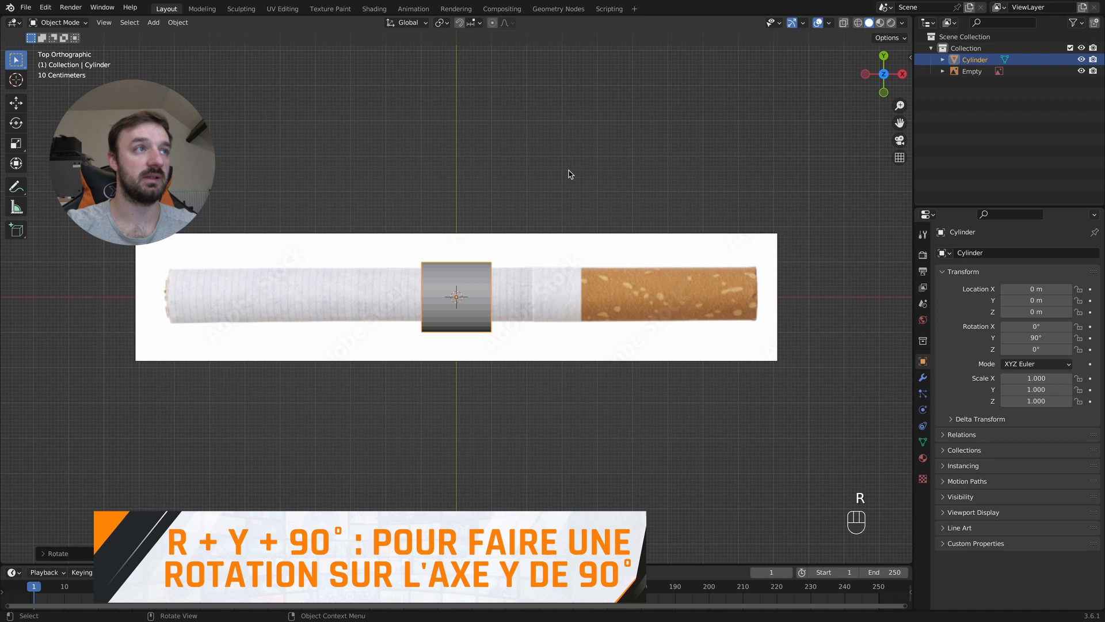
Scale the cylinder to about 0.8 and shift the reference image about -0.065 m along Y to line up with it
{"action": "key", "text": "s"}
{"action": "left_click", "coordinate": [554, 198]}
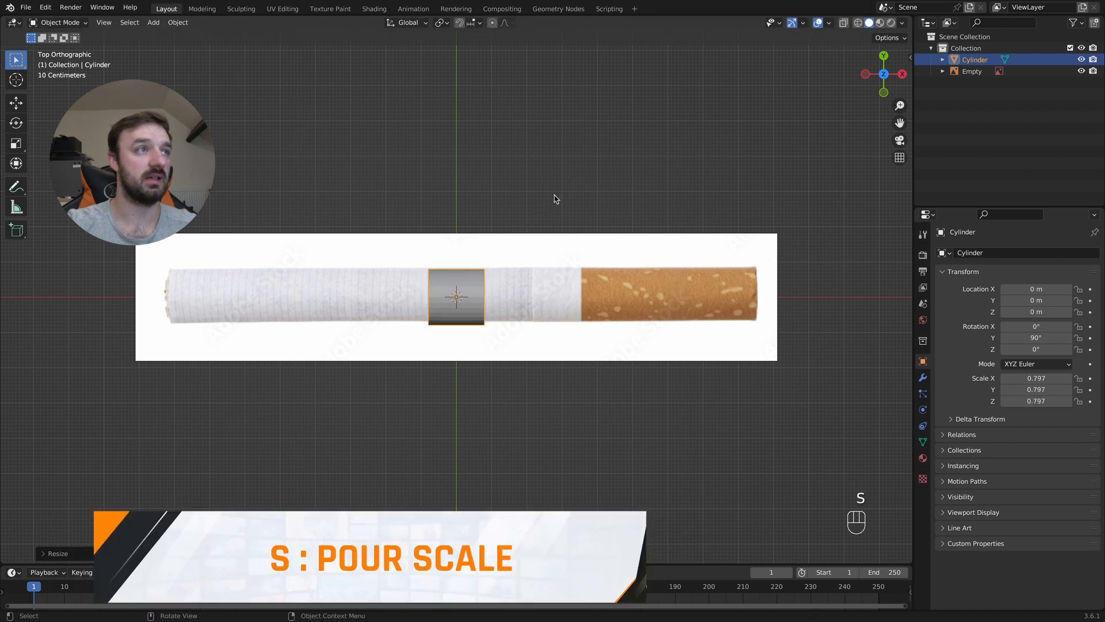
{"action": "left_click", "coordinate": [522, 242]}
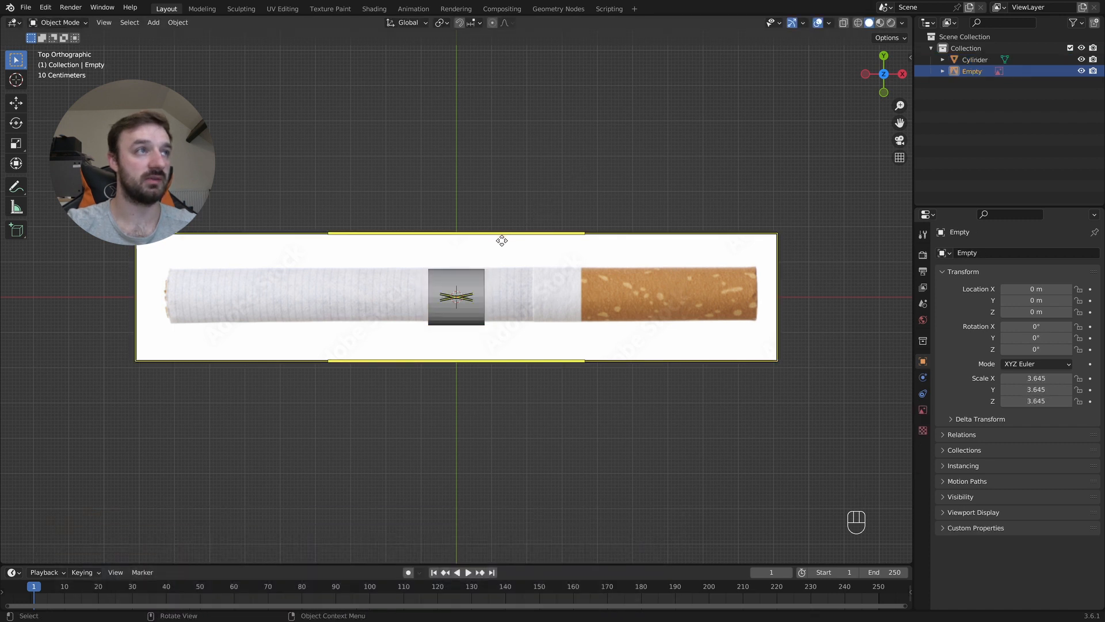
{"action": "key", "text": "g"}
{"action": "key", "text": "y"}
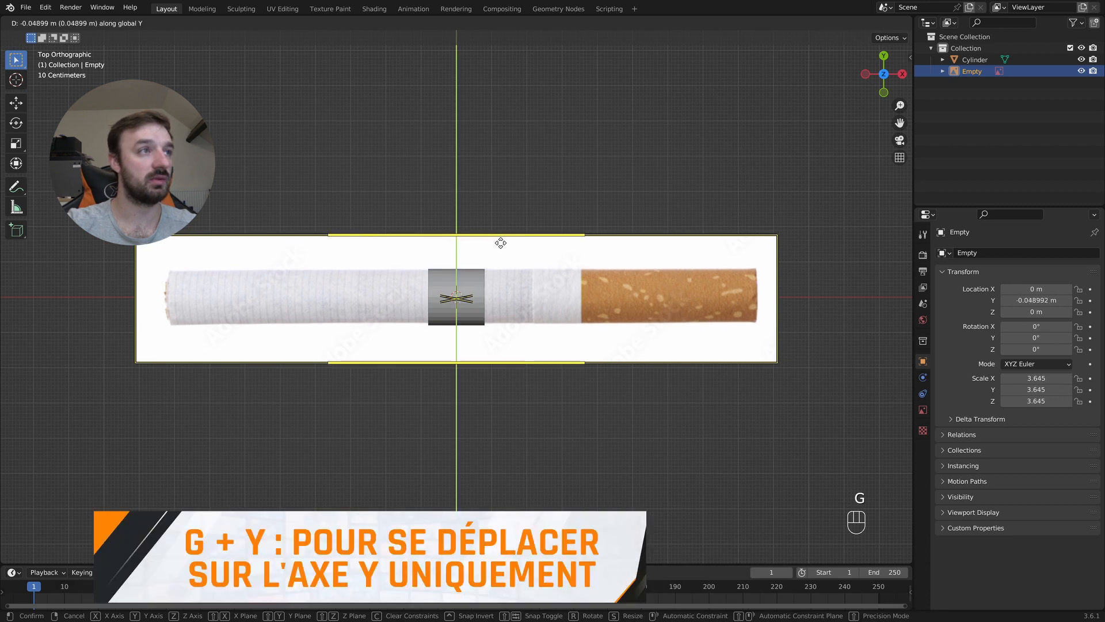
{"action": "left_click", "coordinate": [500, 243]}
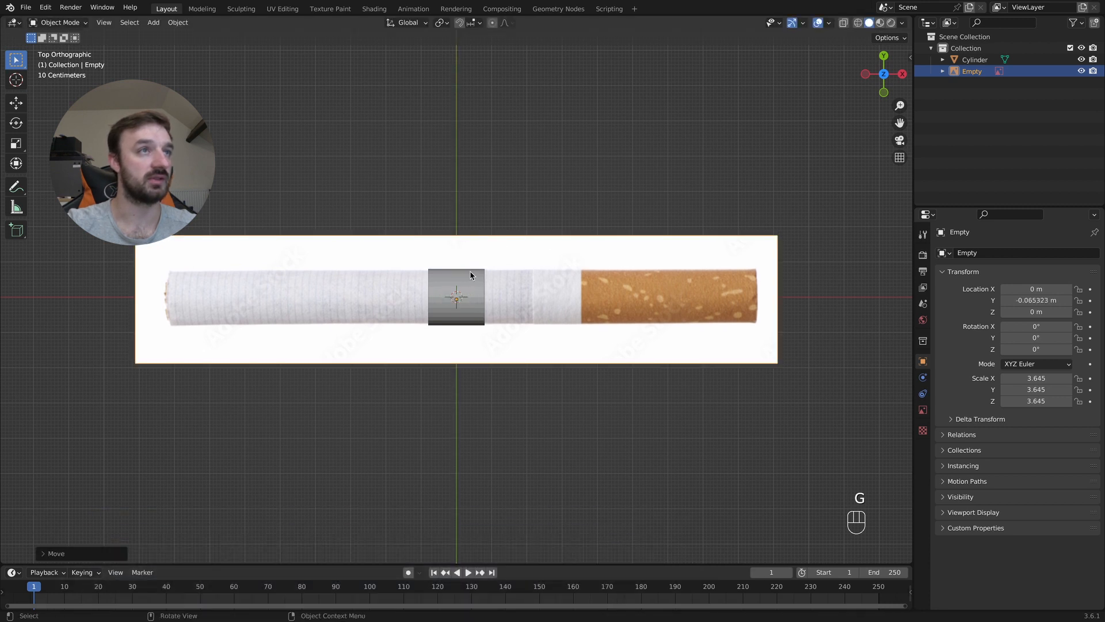
Show the selectability toggles in the Outliner and make the reference image unselectable
{"action": "left_click", "coordinate": [1074, 23]}
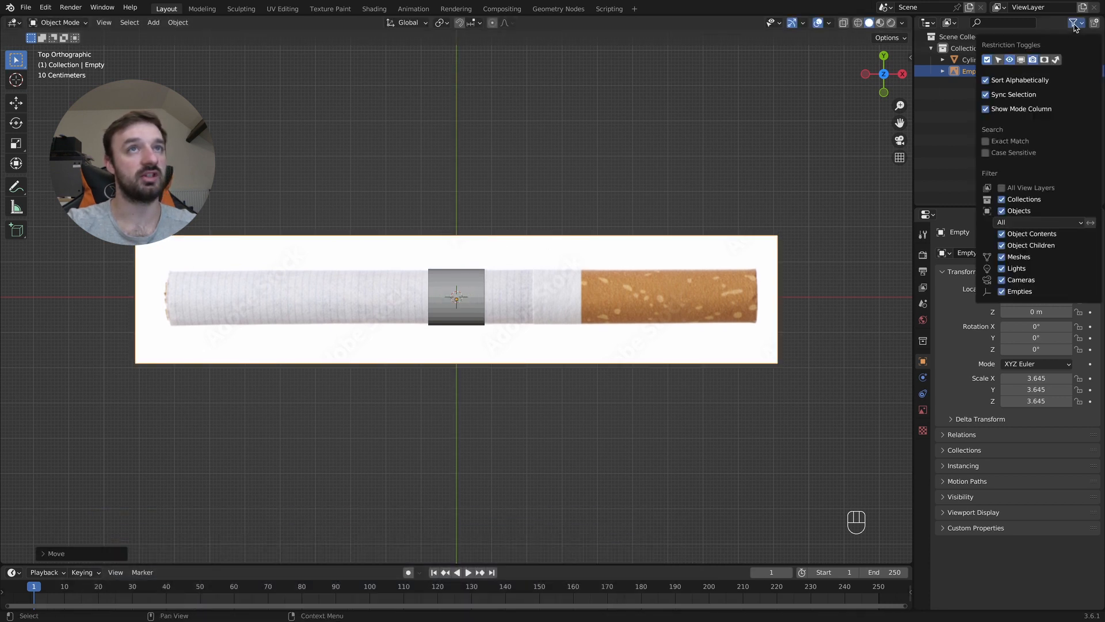
{"action": "left_click", "coordinate": [999, 59]}
{"action": "left_click", "coordinate": [1070, 71]}
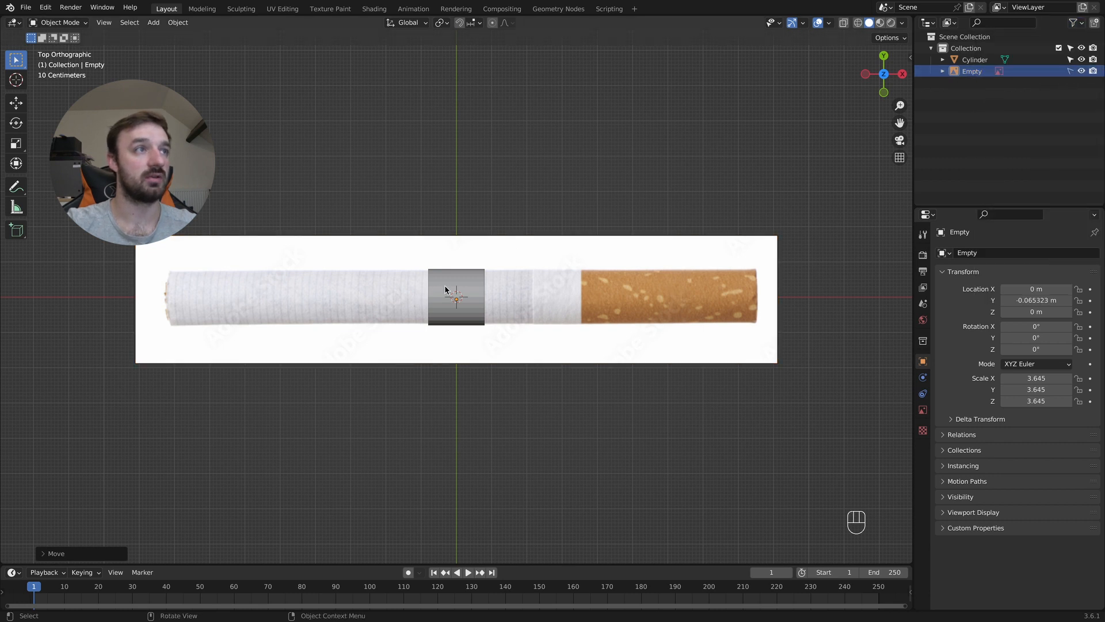
Scale the cylinder down to about 0.77 to match the cigarette's thickness in the reference image
{"action": "left_click", "coordinate": [446, 290]}
{"action": "scroll", "coordinate": [499, 268], "scroll_direction": "up", "scroll_amount": 2}
{"action": "key", "text": "s"}
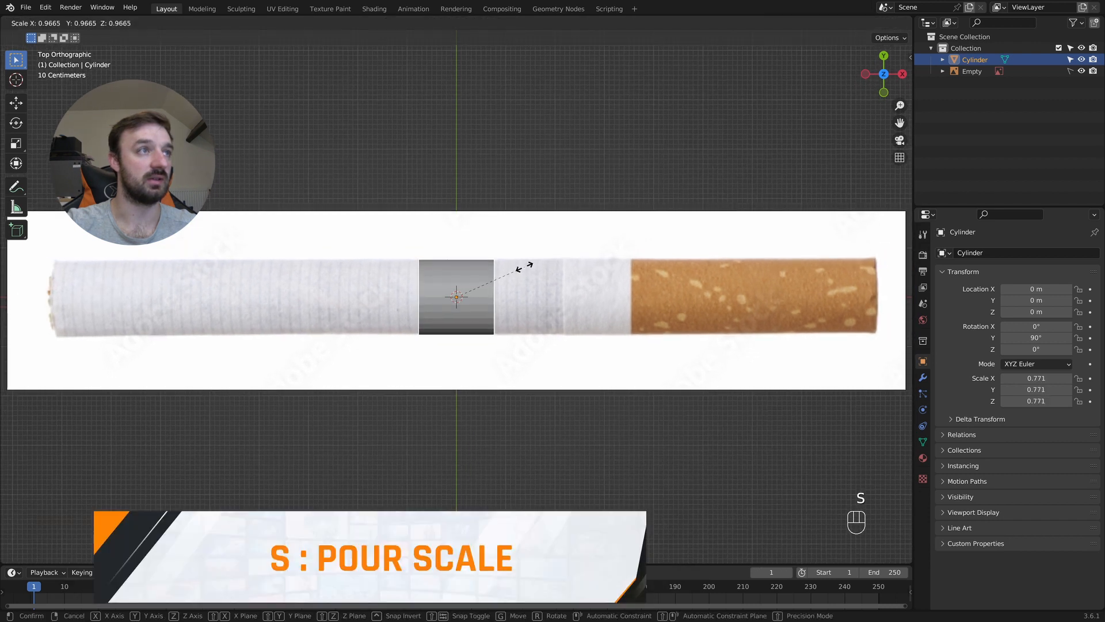
{"action": "left_click", "coordinate": [524, 266]}
In wireframe Edit Mode, move the cylinder's negative-X end vertices along X to the cigarette's white tip
{"action": "key", "text": "Tab"}
{"action": "key", "text": "z"}
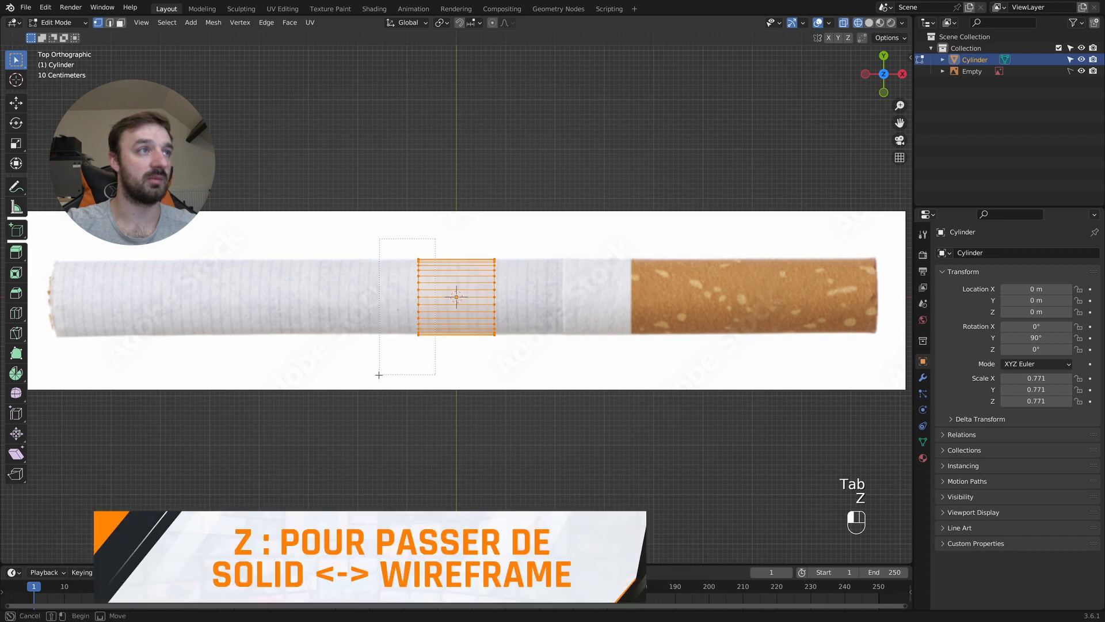
{"action": "left_click_drag", "start_coordinate": [379, 374], "coordinate": [380, 373]}
{"action": "key", "text": "g"}
{"action": "key", "text": "x"}
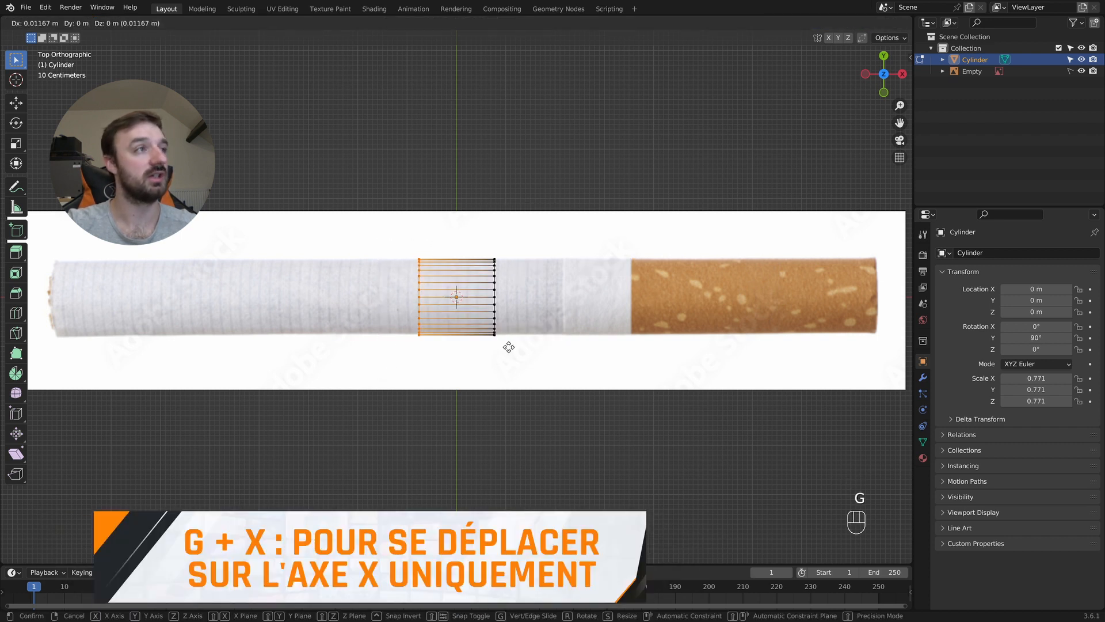
{"action": "left_click", "coordinate": [141, 350]}
Move the opposite end's vertices about 2.75 m along X to the filter's start and extrude them about 4.98 m to the filter's end
{"action": "left_click_drag", "start_coordinate": [538, 236], "coordinate": [491, 350]}
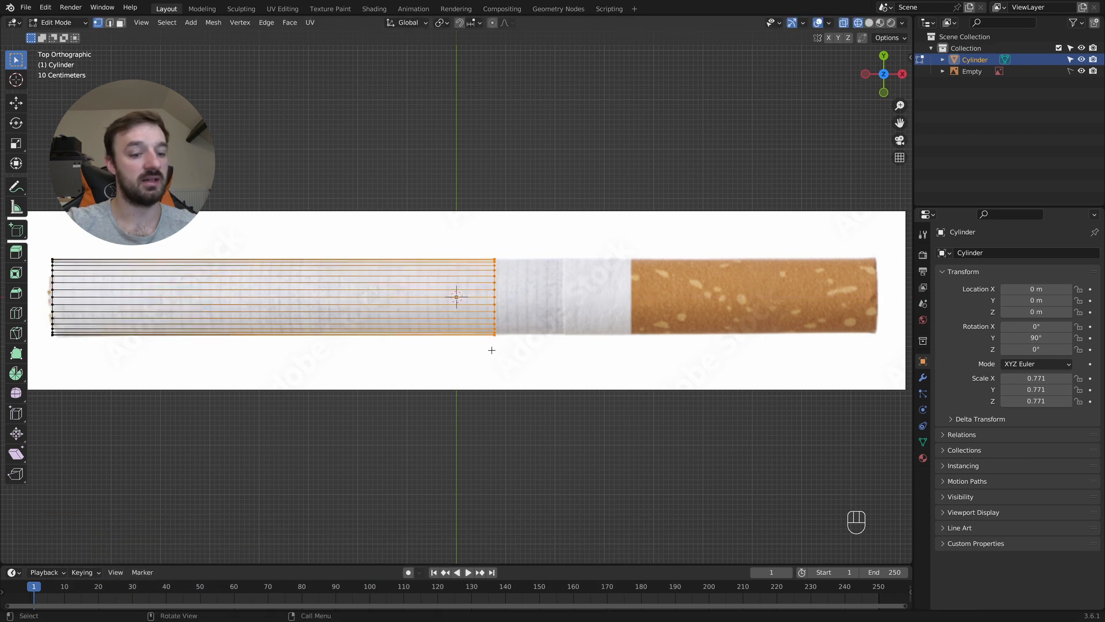
{"action": "key", "text": "g"}
{"action": "key", "text": "x"}
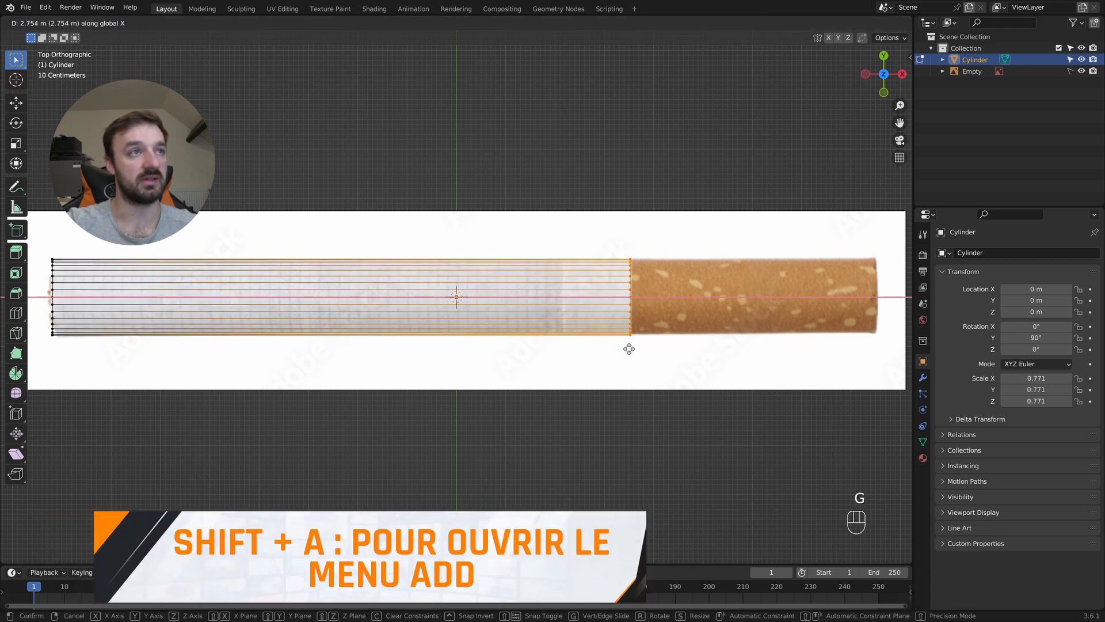
{"action": "left_click", "coordinate": [629, 349]}
{"action": "key", "text": "e"}
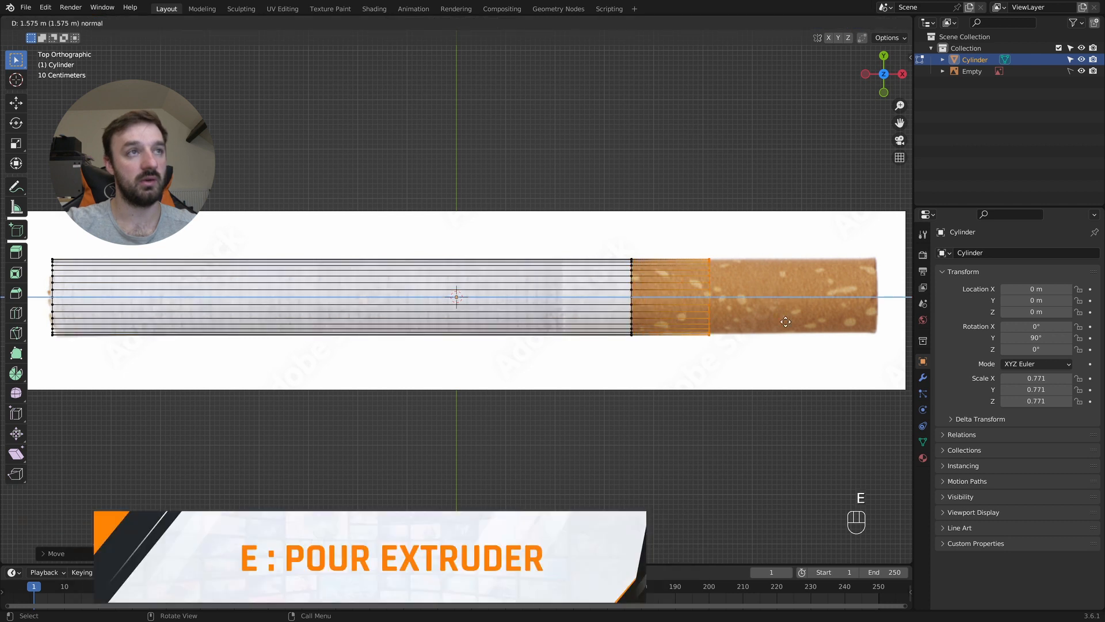
{"action": "left_click", "coordinate": [890, 321]}
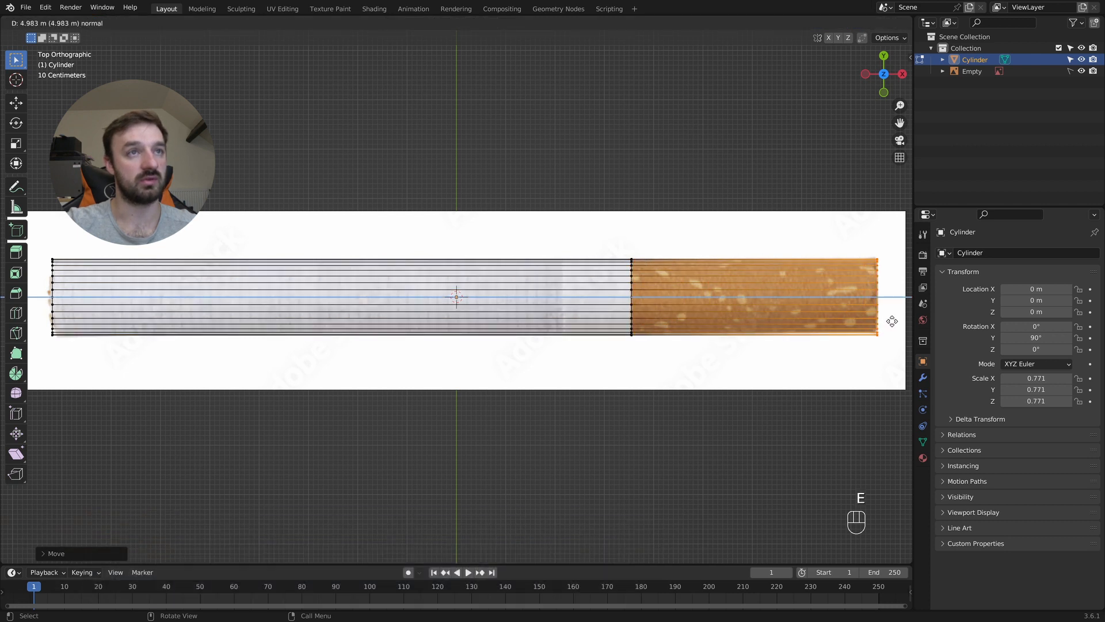
Select both end loops of the cylinder and bevel their edges about 0.057 m with 2 segments in solid view
{"action": "left_click_drag", "start_coordinate": [77, 239], "coordinate": [40, 361], "text": "shift"}
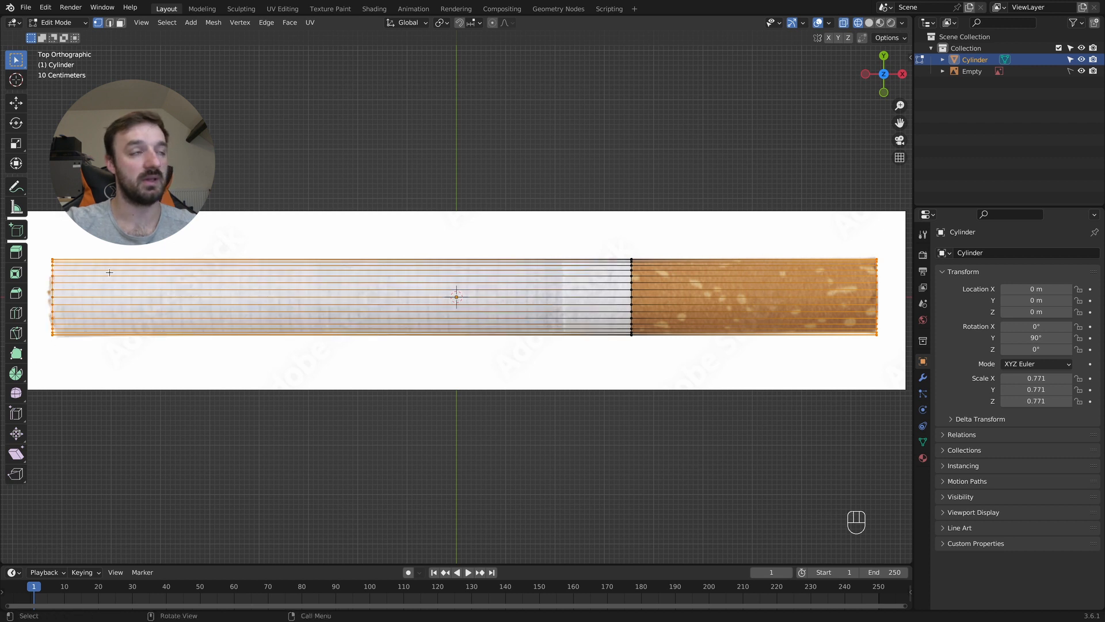
{"action": "key", "text": "z"}
{"action": "left_click", "coordinate": [217, 270]}
{"action": "middle_click_drag", "start_coordinate": [453, 260], "coordinate": [499, 254]}
{"action": "scroll", "coordinate": [499, 253], "scroll_direction": "down", "scroll_amount": 5, "text": "super"}
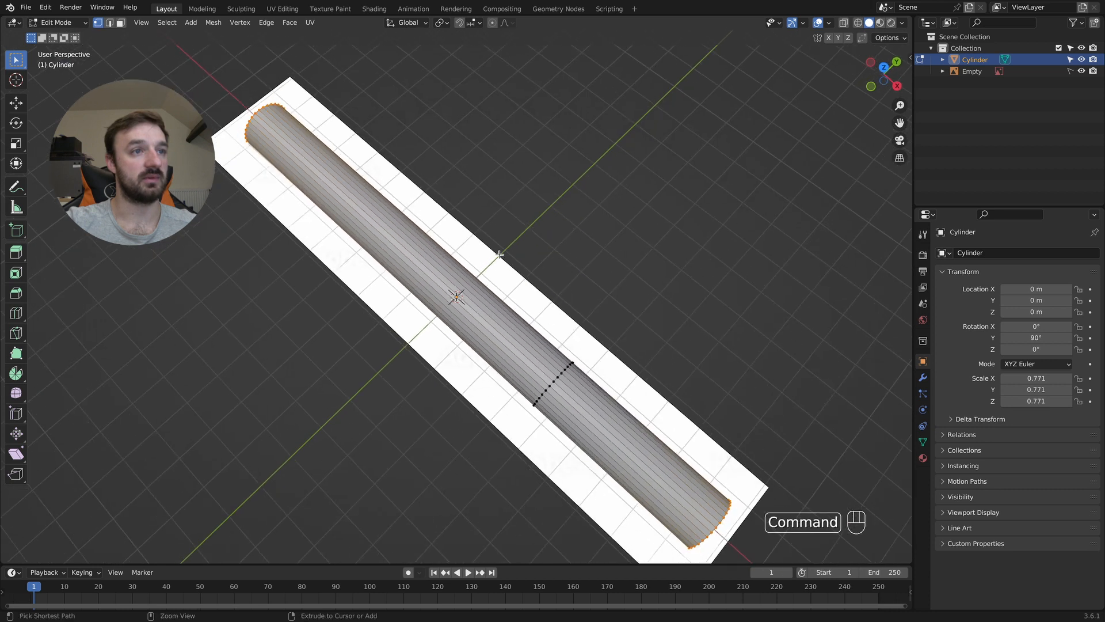
{"action": "scroll", "coordinate": [499, 254], "scroll_direction": "down", "scroll_amount": 10}
{"action": "scroll", "coordinate": [497, 253], "scroll_direction": "right", "scroll_amount": 3, "text": "shift"}
{"action": "scroll", "coordinate": [531, 318], "scroll_direction": "up", "scroll_amount": 3, "text": "super"}
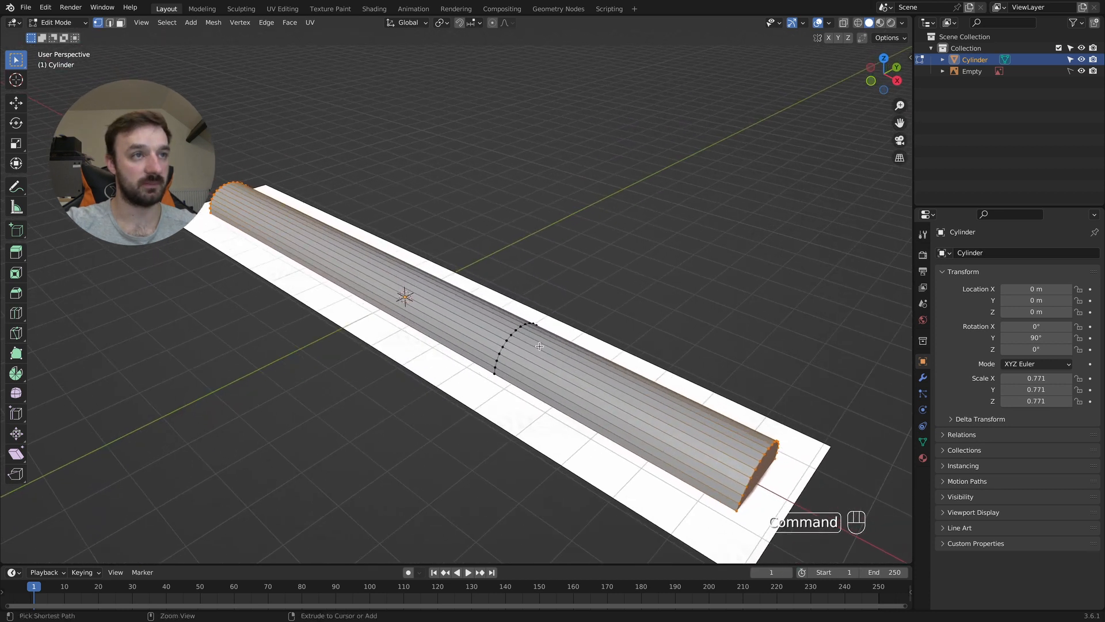
{"action": "scroll", "coordinate": [530, 319], "scroll_direction": "down", "scroll_amount": 4, "text": "shift"}
{"action": "key", "text": "super+b"}
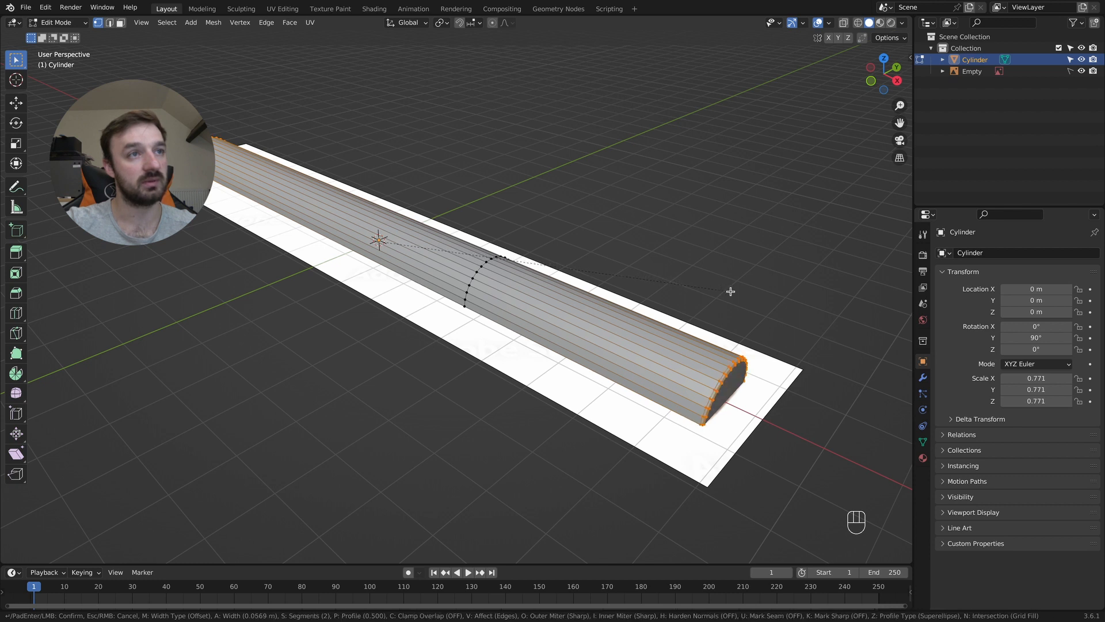
{"action": "left_click", "coordinate": [730, 290]}
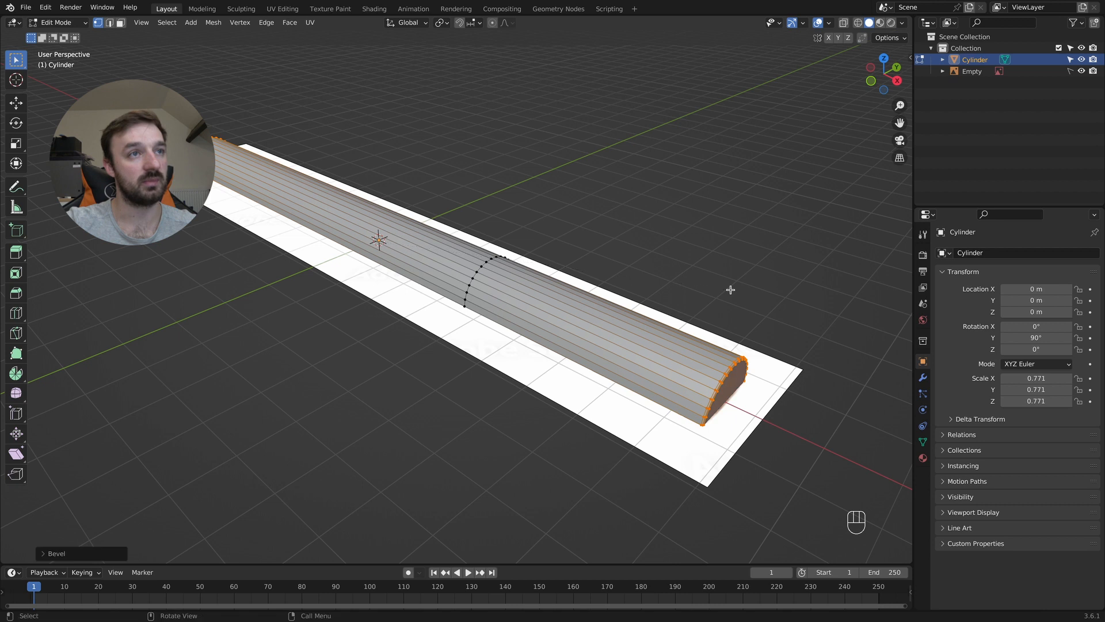
Return to Object Mode and hide the reference image in the viewport
{"action": "middle_click_drag", "start_coordinate": [536, 261], "coordinate": [719, 218]}
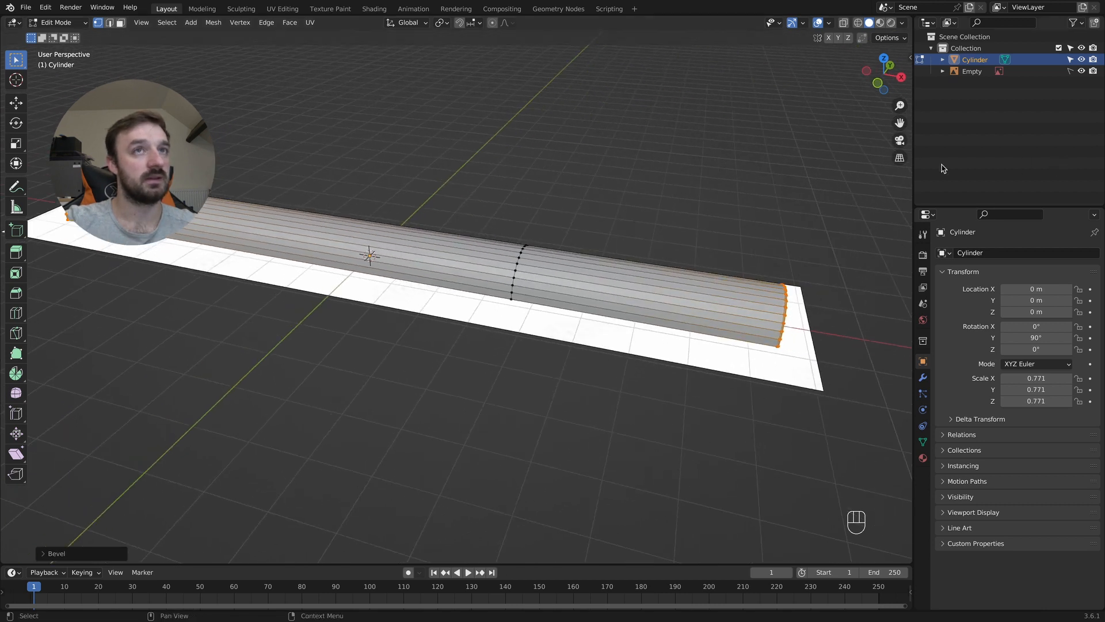
{"action": "key", "text": "Tab"}
{"action": "scroll", "coordinate": [663, 192], "scroll_direction": "down", "scroll_amount": 3}
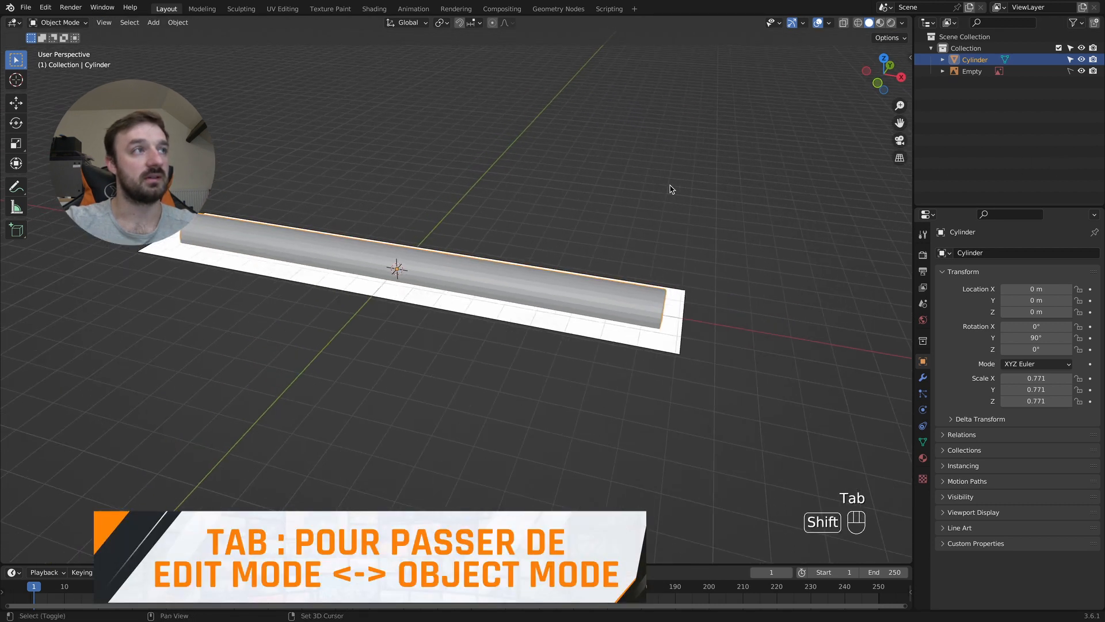
{"action": "left_click", "coordinate": [1081, 71]}
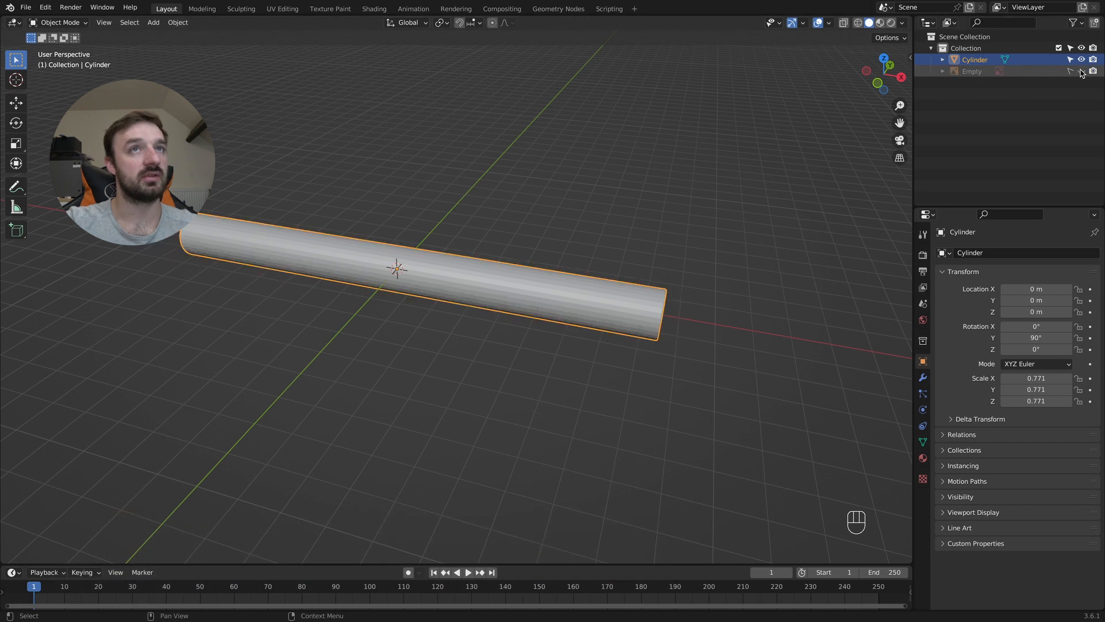
{"action": "middle_click_drag", "start_coordinate": [256, 230], "coordinate": [256, 235]}
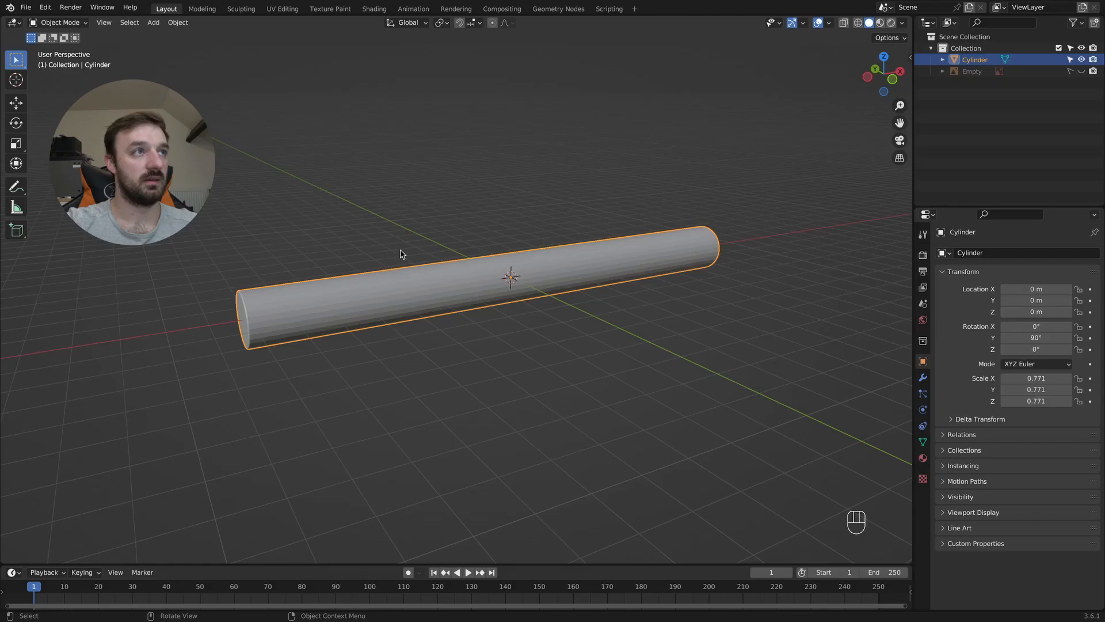
Create a new material for the cylinder in the Shading workspace and connect the Cigarette_1001_BaseColor.jpg texture's color to Base Color
{"action": "left_click", "coordinate": [375, 10]}
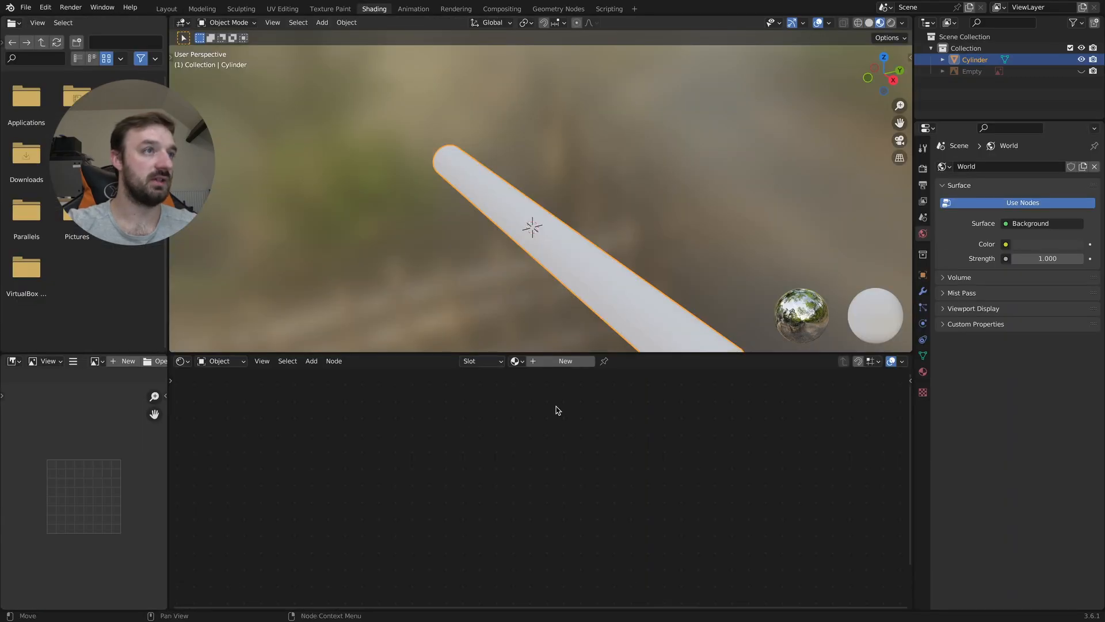
{"action": "left_click", "coordinate": [564, 360]}
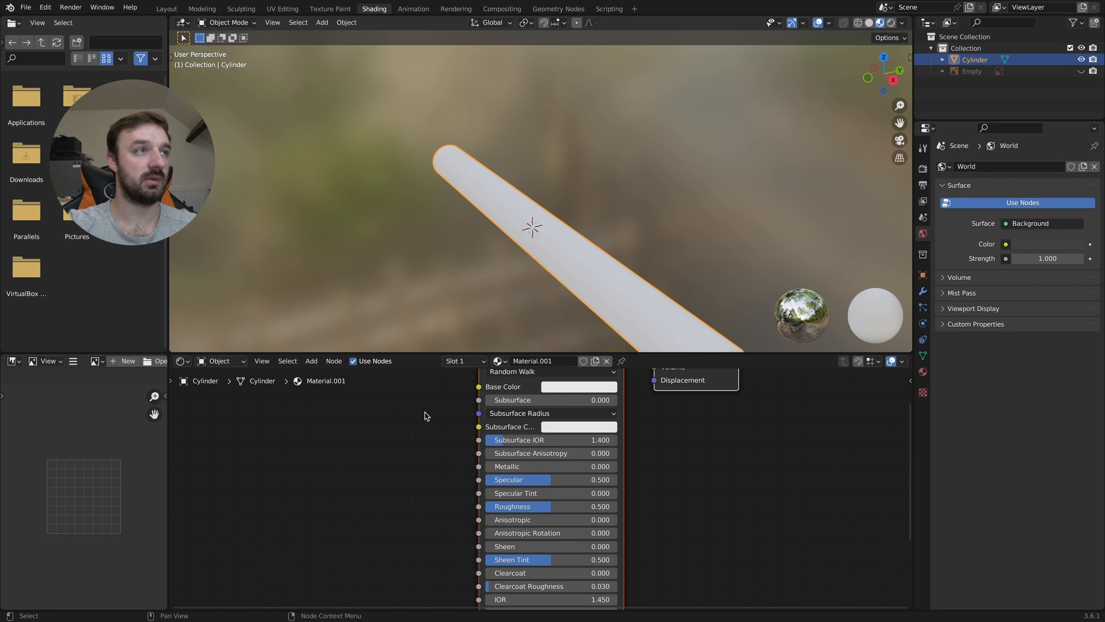
{"action": "double_click", "coordinate": [44, 157]}
{"action": "double_click", "coordinate": [40, 104]}
{"action": "left_click_drag", "start_coordinate": [45, 103], "coordinate": [361, 445]}
{"action": "left_click_drag", "start_coordinate": [436, 462], "coordinate": [479, 382]}
{"action": "left_click", "coordinate": [473, 431]}
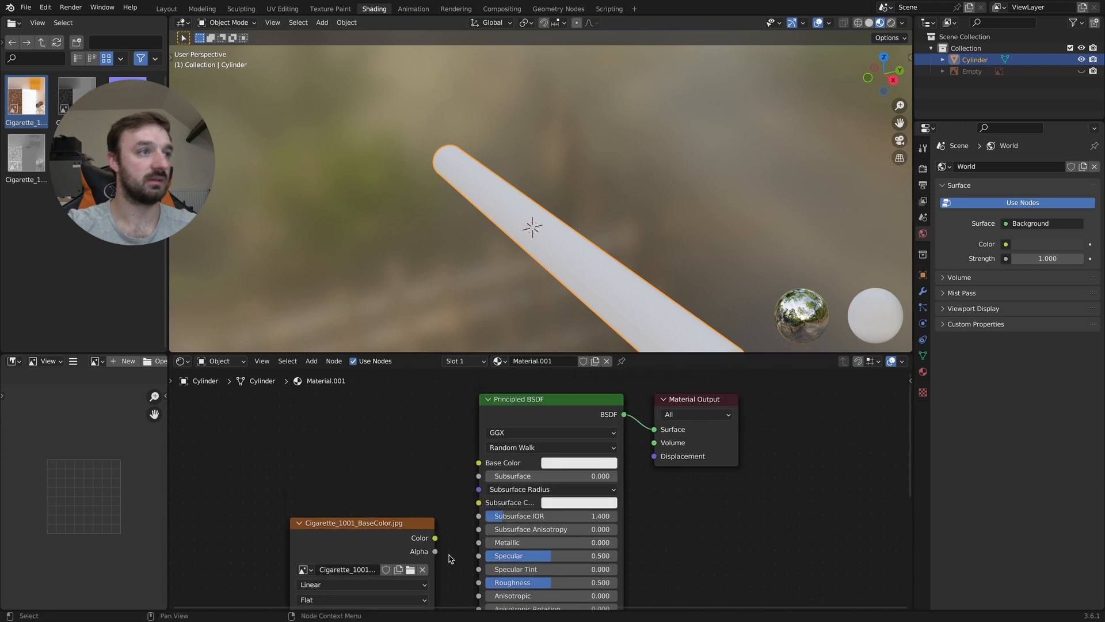
{"action": "left_click_drag", "start_coordinate": [435, 538], "coordinate": [479, 463]}
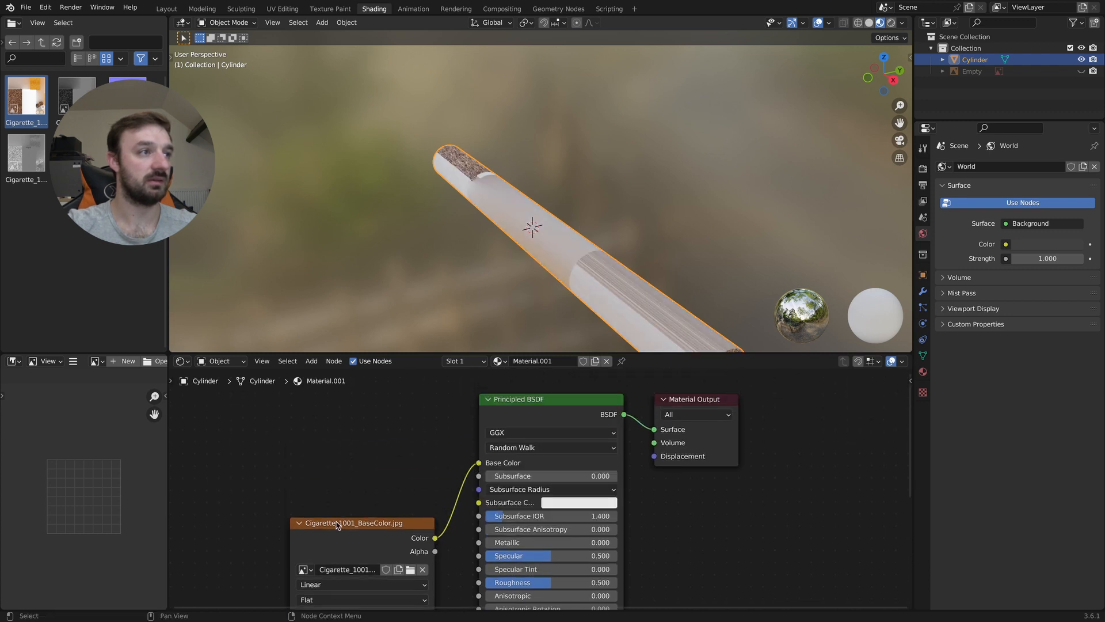
Collapse the Cigarette_1001_BaseColor.jpg node and move it up beside the shader's Base Color input
{"action": "left_click", "coordinate": [302, 522]}
{"action": "left_click_drag", "start_coordinate": [336, 523], "coordinate": [359, 453]}
{"action": "scroll", "coordinate": [329, 493], "scroll_direction": "down", "scroll_amount": 5}
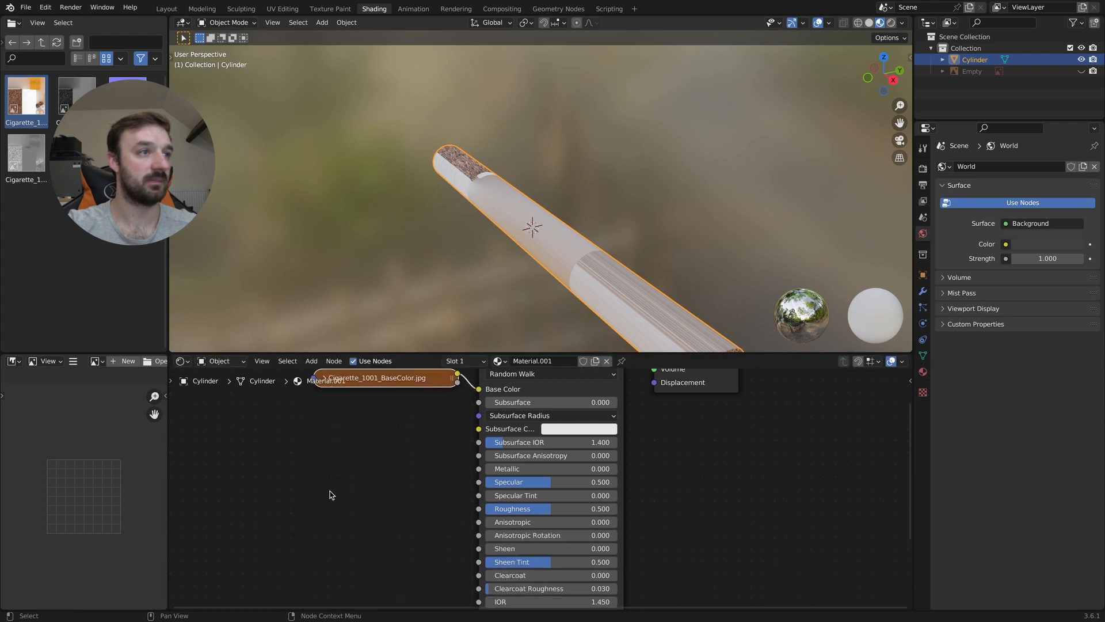
Add the Cigarette_1001_Height.png and Cigarette_1001_Normal.png textures as collapsed nodes, stacked below and beside the lower end of the shader
{"action": "left_click_drag", "start_coordinate": [76, 97], "coordinate": [269, 496]}
{"action": "scroll", "coordinate": [282, 472], "scroll_direction": "down", "scroll_amount": 3}
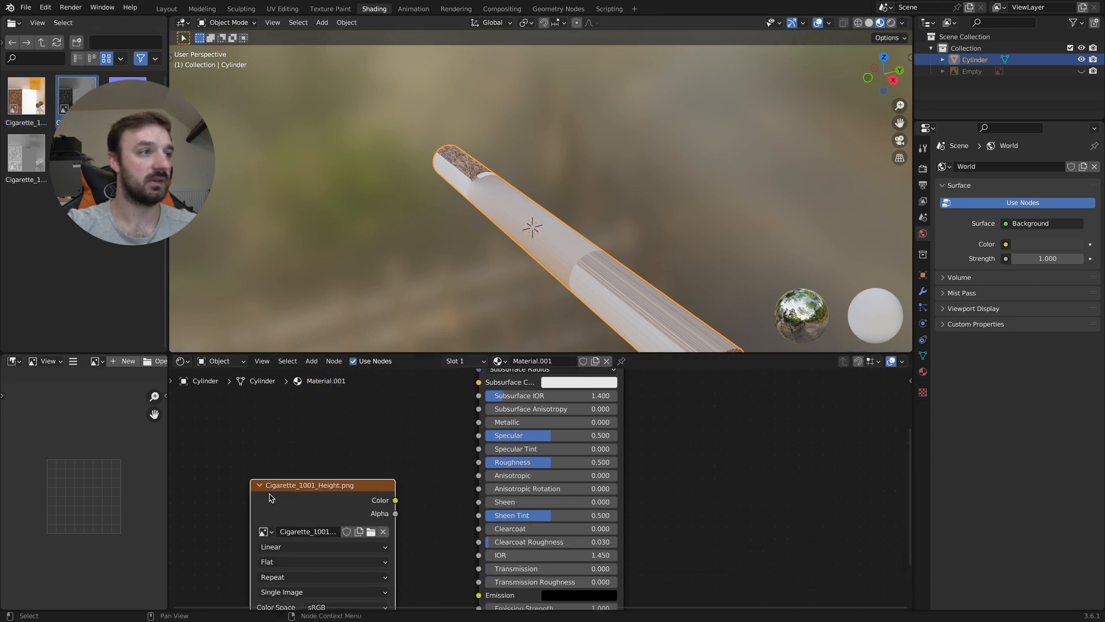
{"action": "left_click", "coordinate": [262, 447]}
{"action": "left_click_drag", "start_coordinate": [264, 446], "coordinate": [227, 509]}
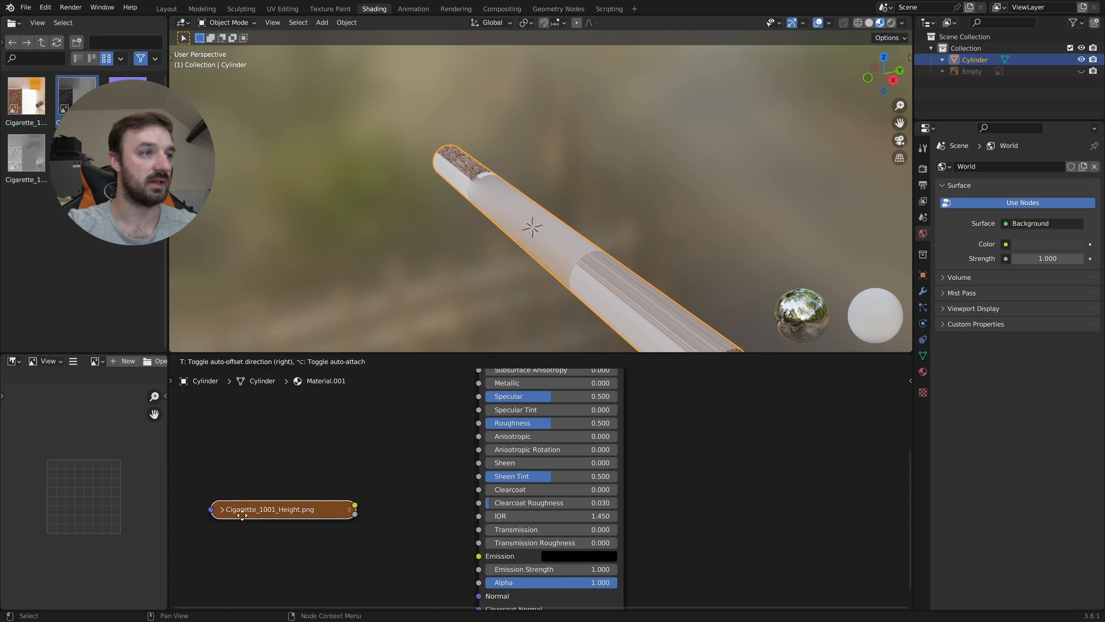
{"action": "scroll", "coordinate": [290, 483], "scroll_direction": "down", "scroll_amount": 3}
{"action": "left_click_drag", "start_coordinate": [290, 466], "coordinate": [270, 545]}
{"action": "left_click_drag", "start_coordinate": [127, 80], "coordinate": [237, 570]}
{"action": "left_click", "coordinate": [293, 492]}
Add the Cigarette_1001_Roughness.jpg texture, connect its color to the shader's Roughness, and place it collapsed above the Height and Normal textures
{"action": "left_click_drag", "start_coordinate": [26, 152], "coordinate": [309, 424]}
{"action": "left_click_drag", "start_coordinate": [421, 439], "coordinate": [478, 396]}
{"action": "left_click", "coordinate": [285, 424]}
{"action": "left_click_drag", "start_coordinate": [364, 427], "coordinate": [298, 394]}
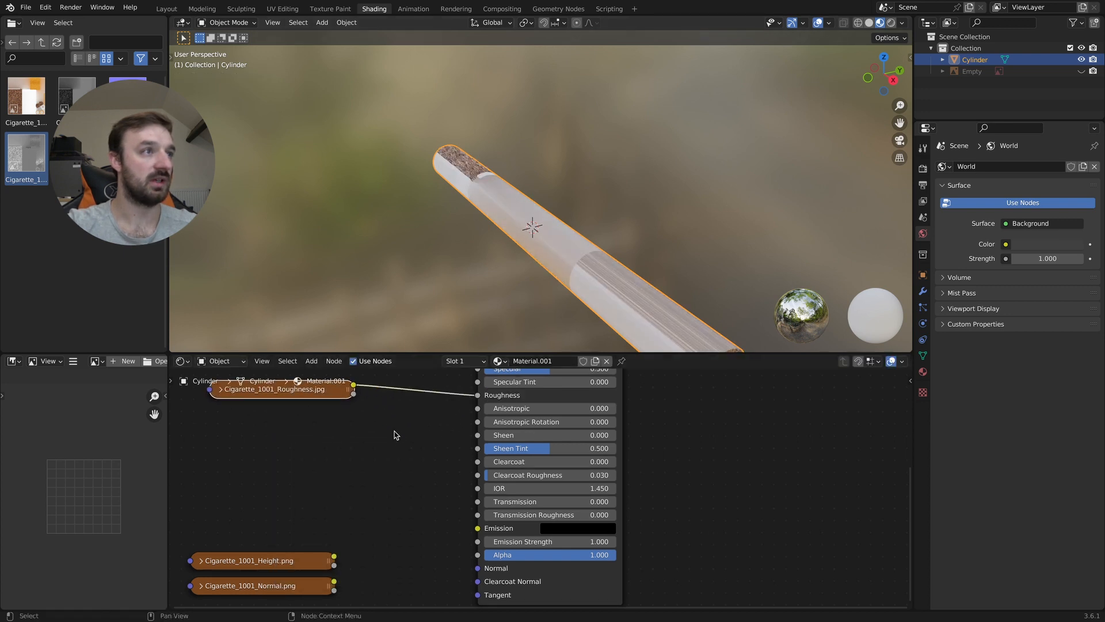
Insert a Brightness/Contrast node between the Roughness texture and the shader, set its brightness to 0.1, and collapse it
{"action": "left_click", "coordinate": [394, 428]}
{"action": "key", "text": "shift+a"}
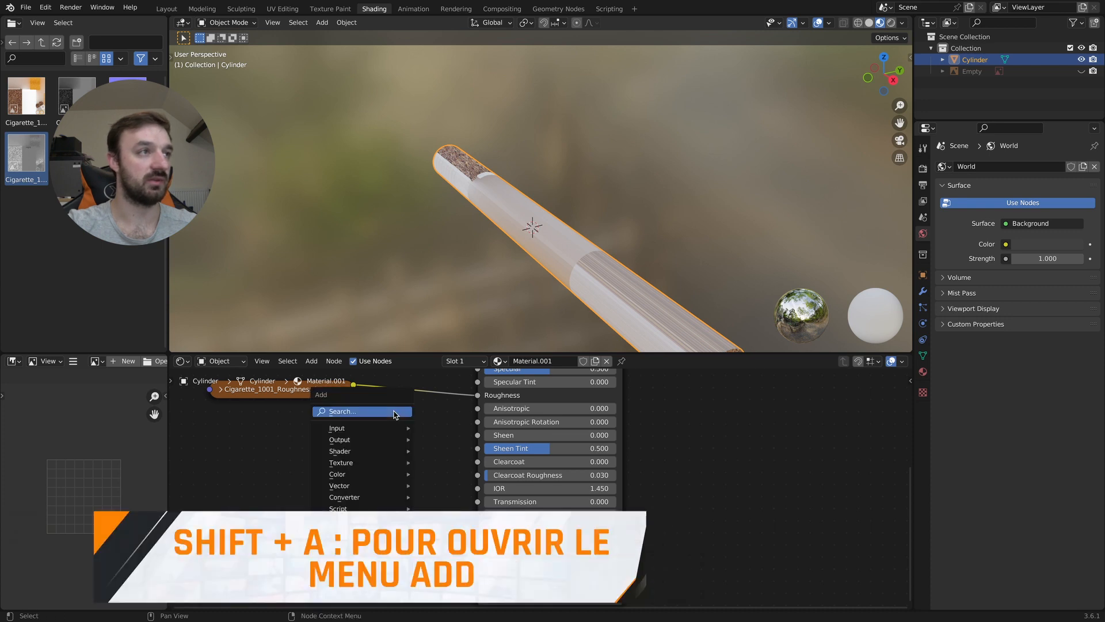
{"action": "left_click", "coordinate": [394, 413]}
{"action": "type", "text": "br"}
{"action": "key", "text": "Down"}
{"action": "key", "text": "Return"}
{"action": "left_click", "coordinate": [403, 386]}
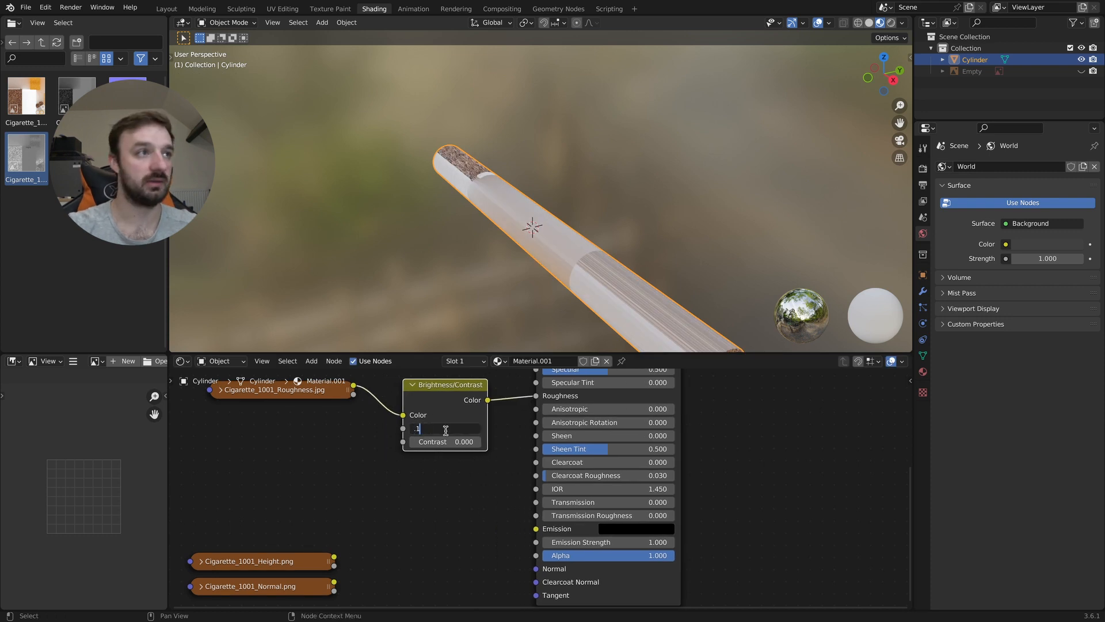
{"action": "key", "text": "Return"}
{"action": "left_click", "coordinate": [412, 385]}
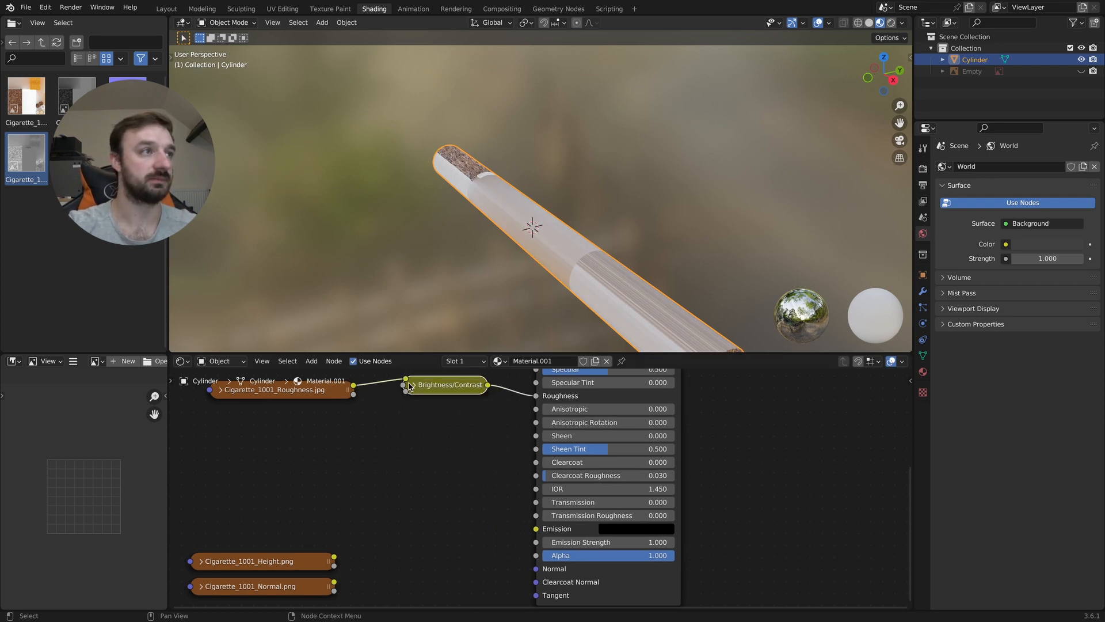
Add the Cigarette_1001_Transmission.jpg texture, connect its color to the shader's Transmission, and collapse it below the Roughness texture
{"action": "left_click_drag", "start_coordinate": [26, 153], "coordinate": [246, 433]}
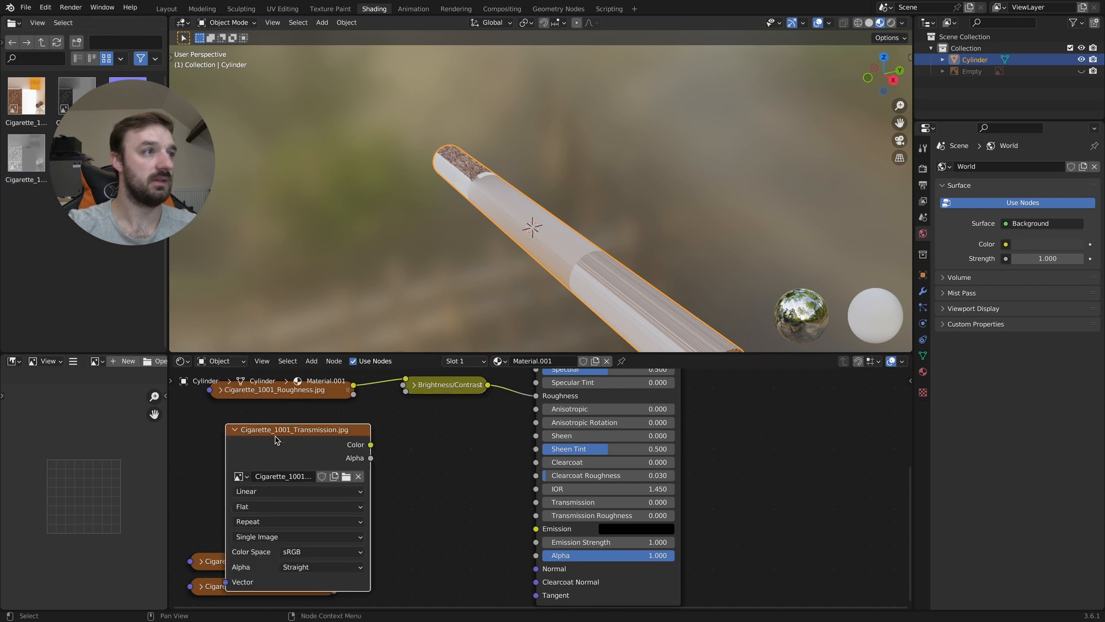
{"action": "left_click_drag", "start_coordinate": [371, 446], "coordinate": [381, 445]}
{"action": "left_click_drag", "start_coordinate": [496, 512], "coordinate": [536, 502]}
{"action": "left_click", "coordinate": [236, 429]}
{"action": "left_click_drag", "start_coordinate": [277, 430], "coordinate": [260, 424]}
Add a Bump node, connect its output to the shader's Normal, and feed the Height texture's color into its Height input
{"action": "middle_click_drag", "start_coordinate": [355, 515], "coordinate": [355, 493]}
{"action": "left_click", "coordinate": [404, 501]}
{"action": "scroll", "coordinate": [405, 505], "scroll_direction": "down", "scroll_amount": 2, "text": "shift"}
{"action": "key", "text": "shift+a"}
{"action": "left_click", "coordinate": [408, 480]}
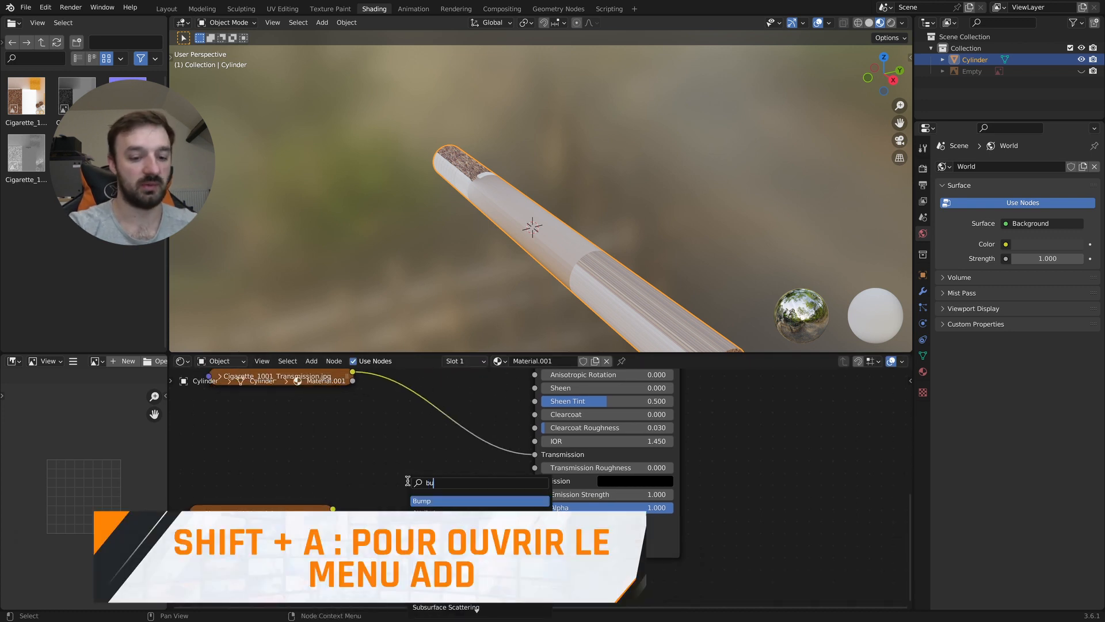
{"action": "type", "text": "bu"}
{"action": "key", "text": "Return"}
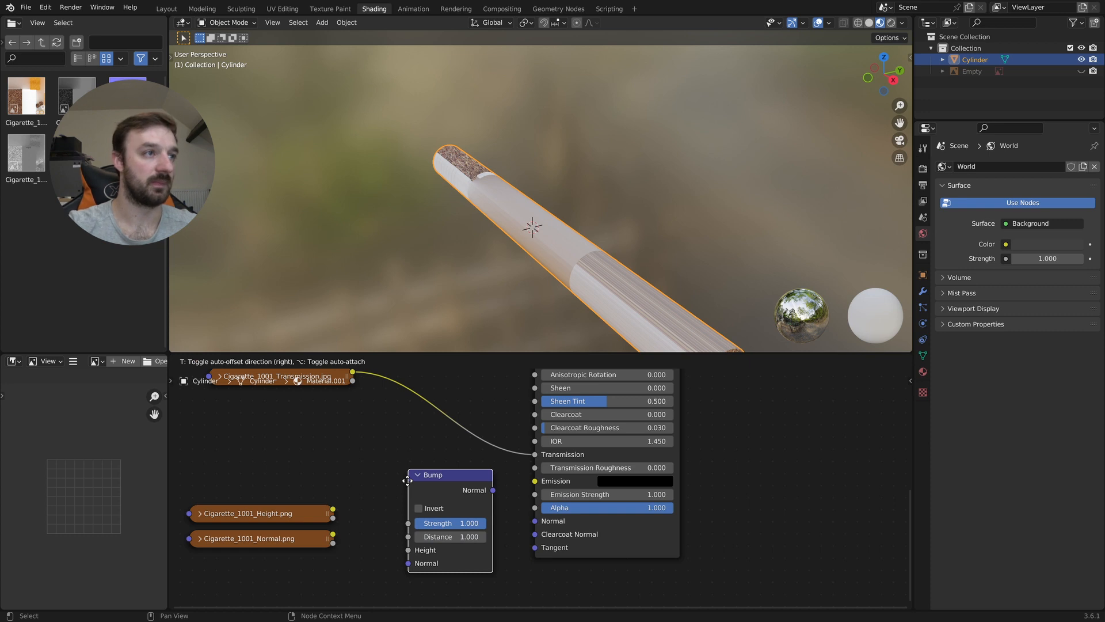
{"action": "left_click", "coordinate": [407, 481]}
{"action": "left_click_drag", "start_coordinate": [490, 491], "coordinate": [534, 521]}
{"action": "left_click_drag", "start_coordinate": [334, 510], "coordinate": [408, 550]}
{"action": "scroll", "coordinate": [350, 519], "scroll_direction": "down", "scroll_amount": 2, "text": "shift"}
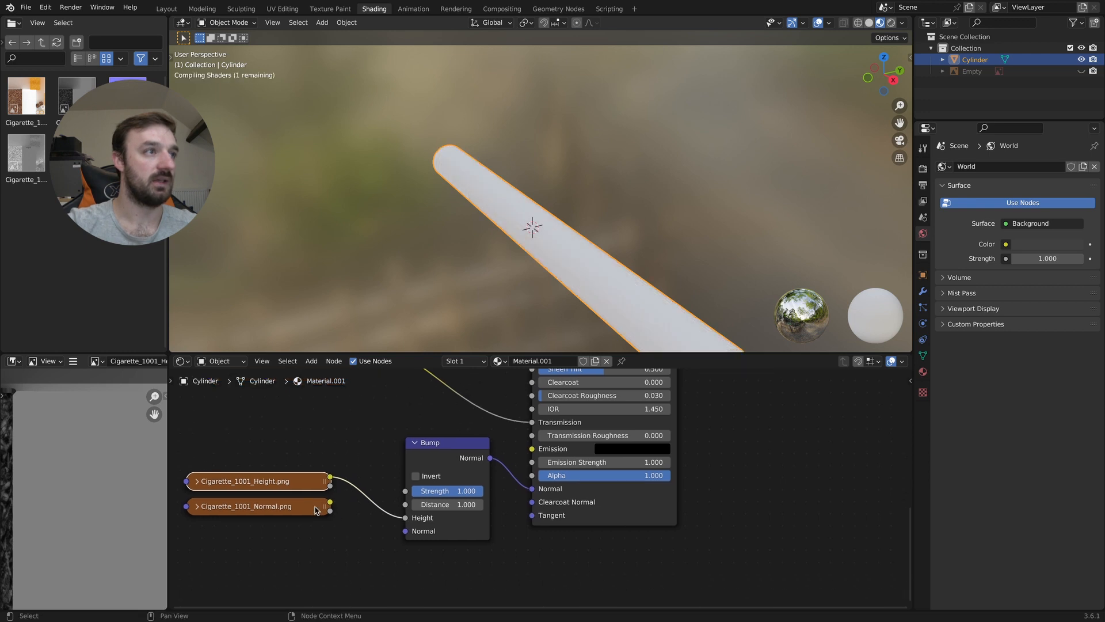
Connect the Normal texture to the Bump node's Normal input through a Normal Map node, and move the Height texture closer to the Bump node
{"action": "mouse_move", "coordinate": [315, 510]}
{"action": "left_mouse_down"}
{"action": "mouse_move", "coordinate": [300, 516]}
{"action": "mouse_move", "coordinate": [408, 532]}
{"action": "left_mouse_up"}
{"action": "middle_click_drag", "start_coordinate": [530, 278], "coordinate": [566, 280]}
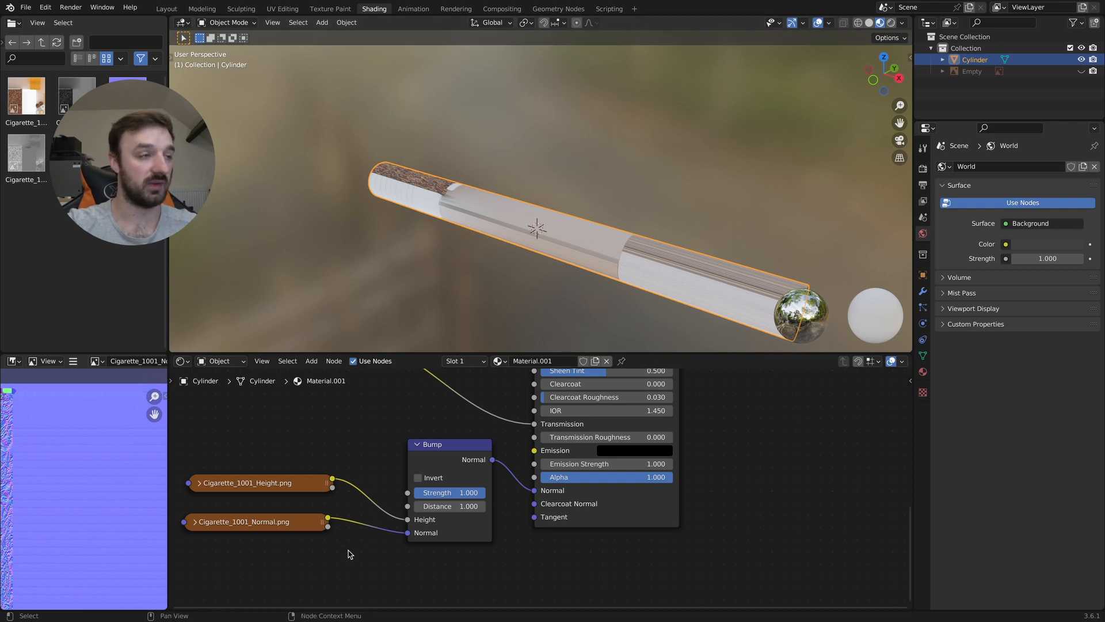
{"action": "key", "text": "shift+a"}
{"action": "left_click", "coordinate": [328, 490]}
{"action": "type", "text": "no"}
{"action": "key", "text": "Down"}
{"action": "key", "text": "Return"}
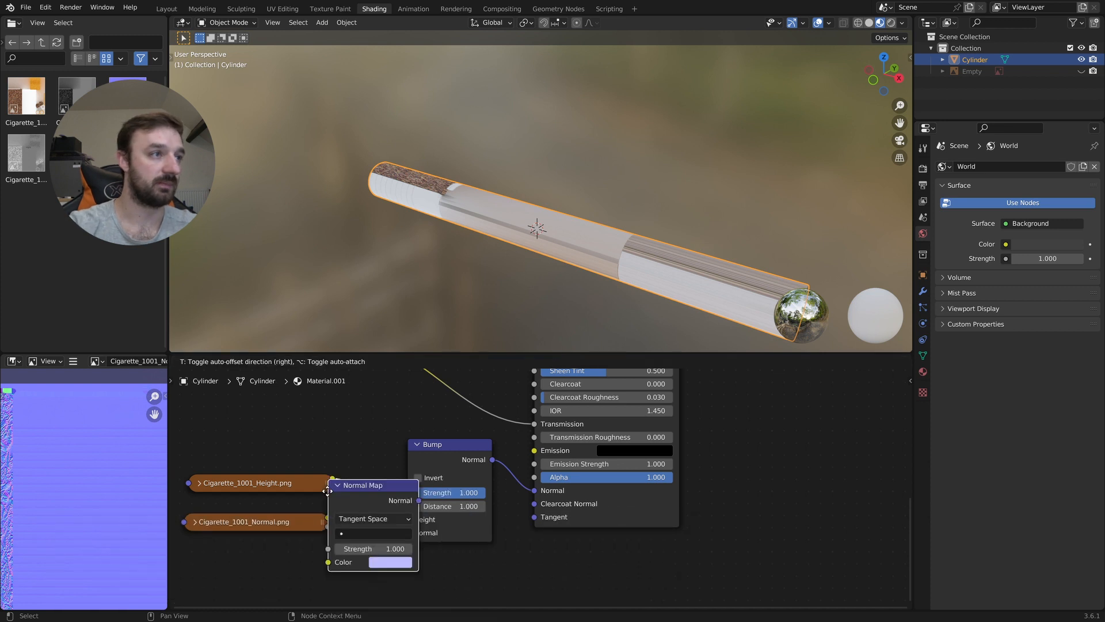
{"action": "left_click", "coordinate": [353, 529]}
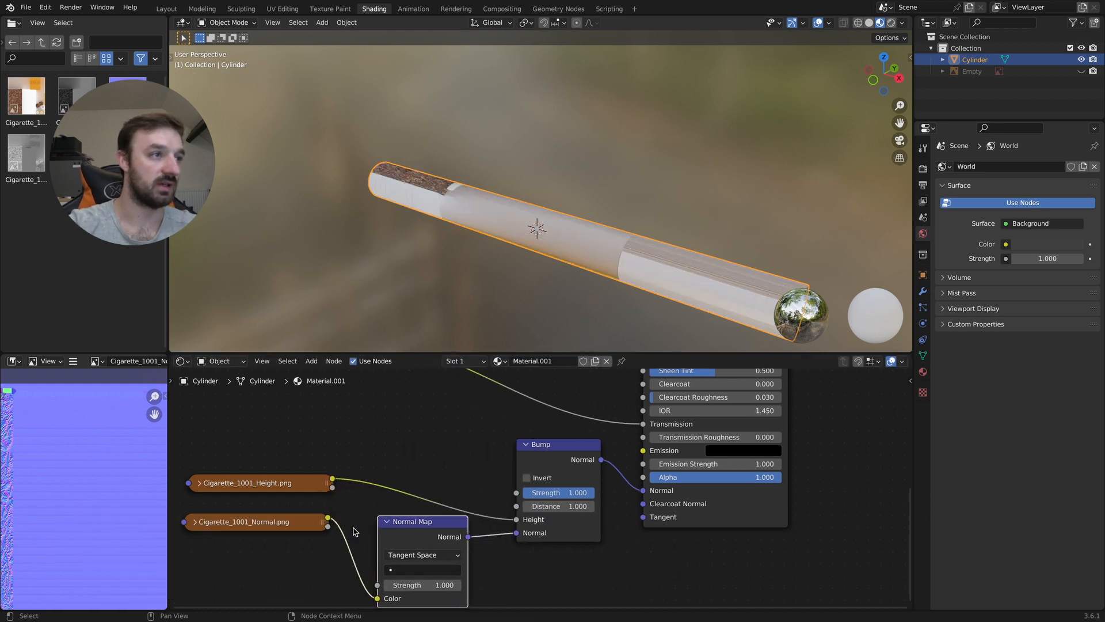
{"action": "scroll", "coordinate": [380, 526], "scroll_direction": "down", "scroll_amount": 1}
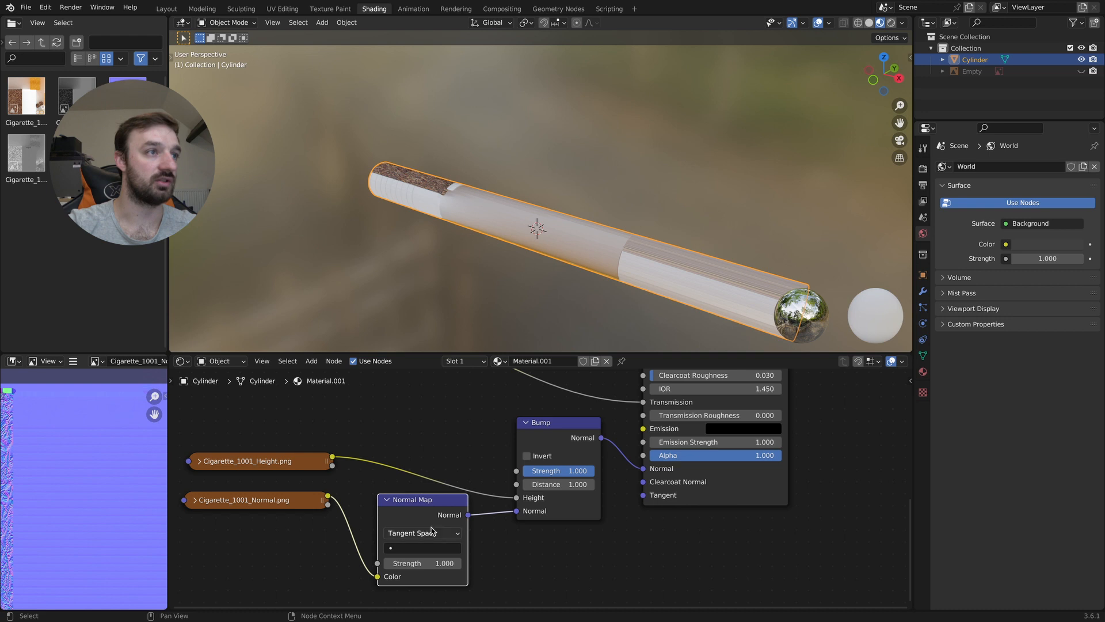
{"action": "left_click_drag", "start_coordinate": [314, 464], "coordinate": [390, 454]}
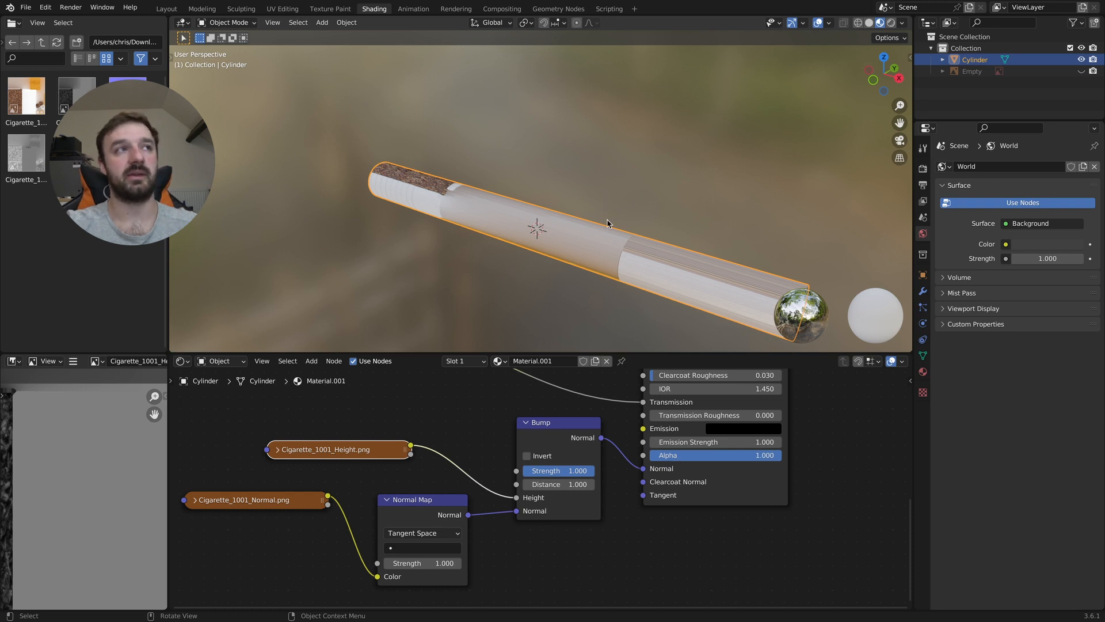
In the UV Editing workspace, show Cigarette_1001_BaseColor.jpg behind the UVs and display the cylinder in Material Preview
{"action": "left_click", "coordinate": [293, 10]}
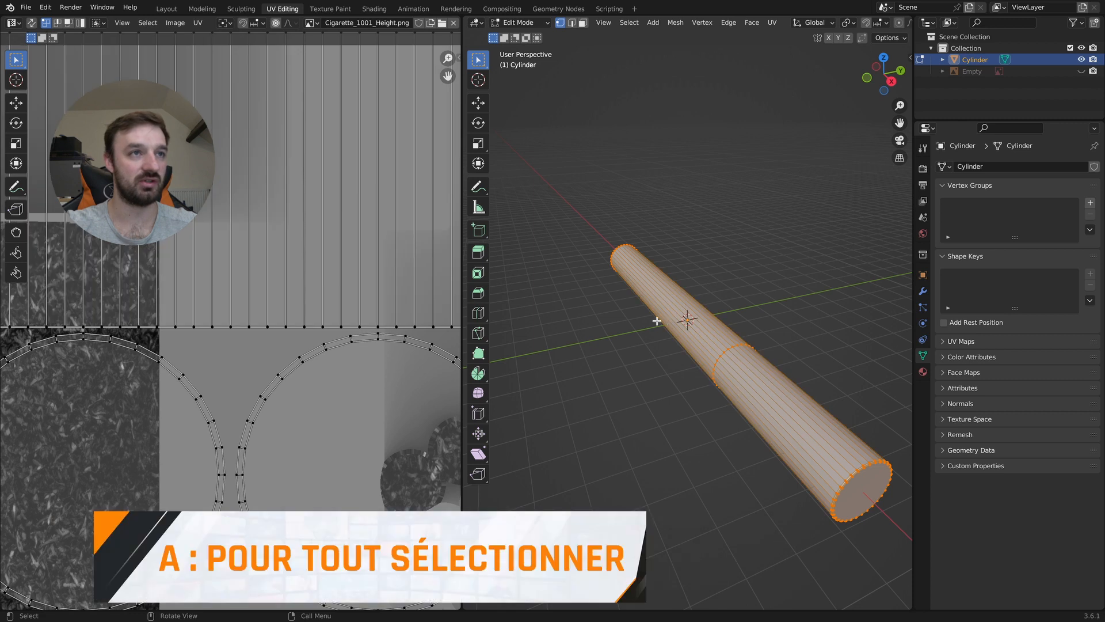
{"action": "scroll", "coordinate": [257, 224], "scroll_direction": "down", "scroll_amount": 4}
{"action": "scroll", "coordinate": [244, 247], "scroll_direction": "up", "scroll_amount": 1}
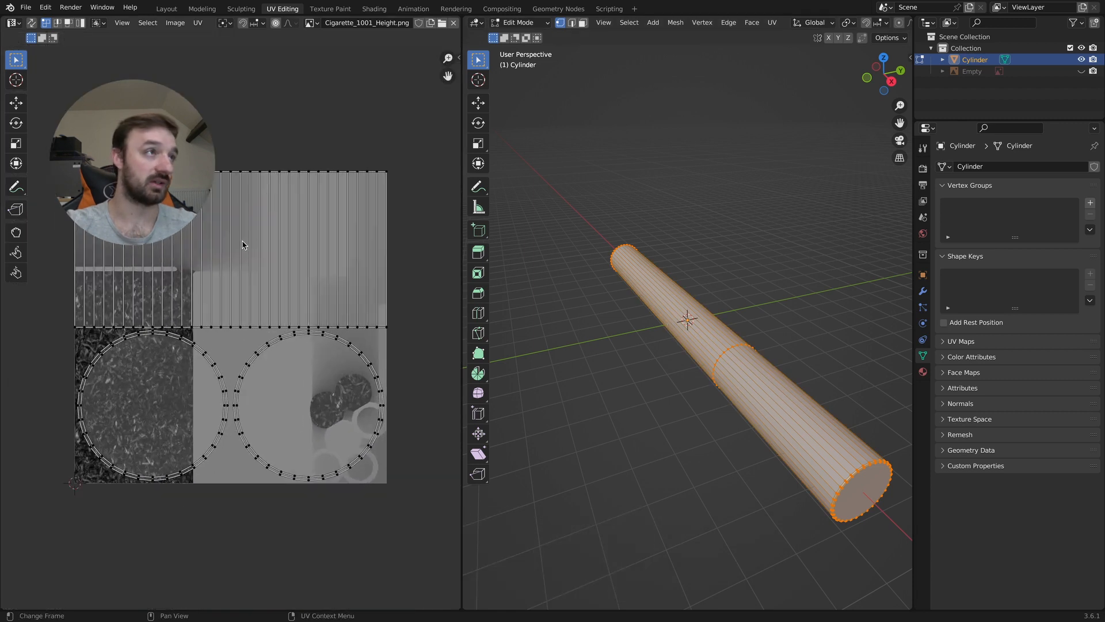
{"action": "left_click", "coordinate": [315, 25]}
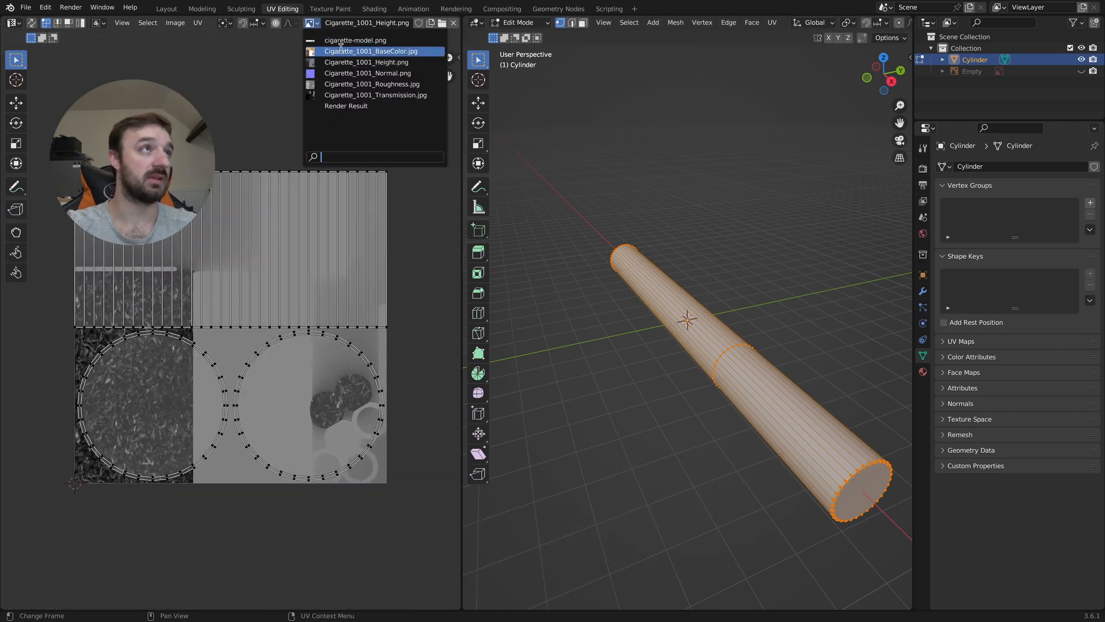
{"action": "left_click", "coordinate": [342, 52]}
{"action": "key", "text": "z"}
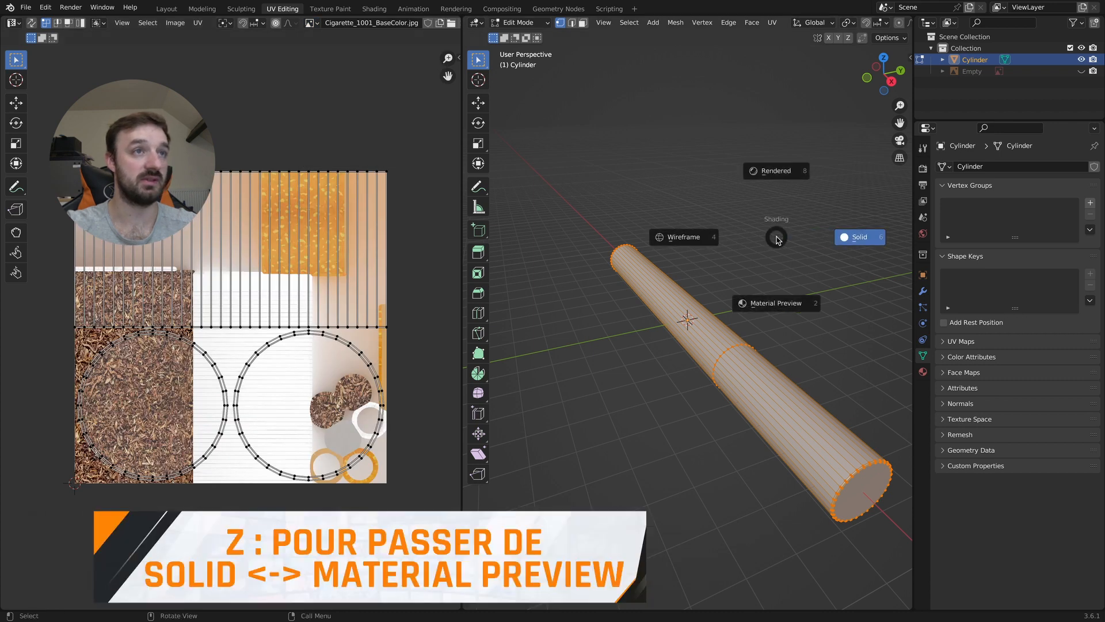
{"action": "left_click", "coordinate": [790, 313]}
{"action": "middle_click_drag", "start_coordinate": [755, 346], "coordinate": [643, 533]}
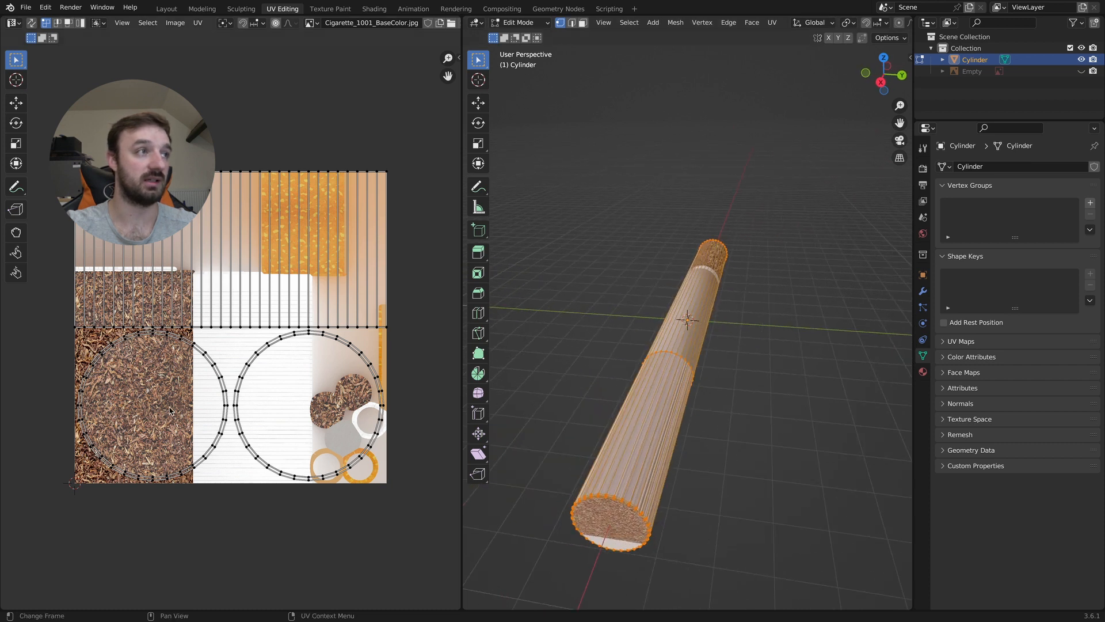
{"action": "middle_click_drag", "start_coordinate": [708, 440], "coordinate": [714, 392]}
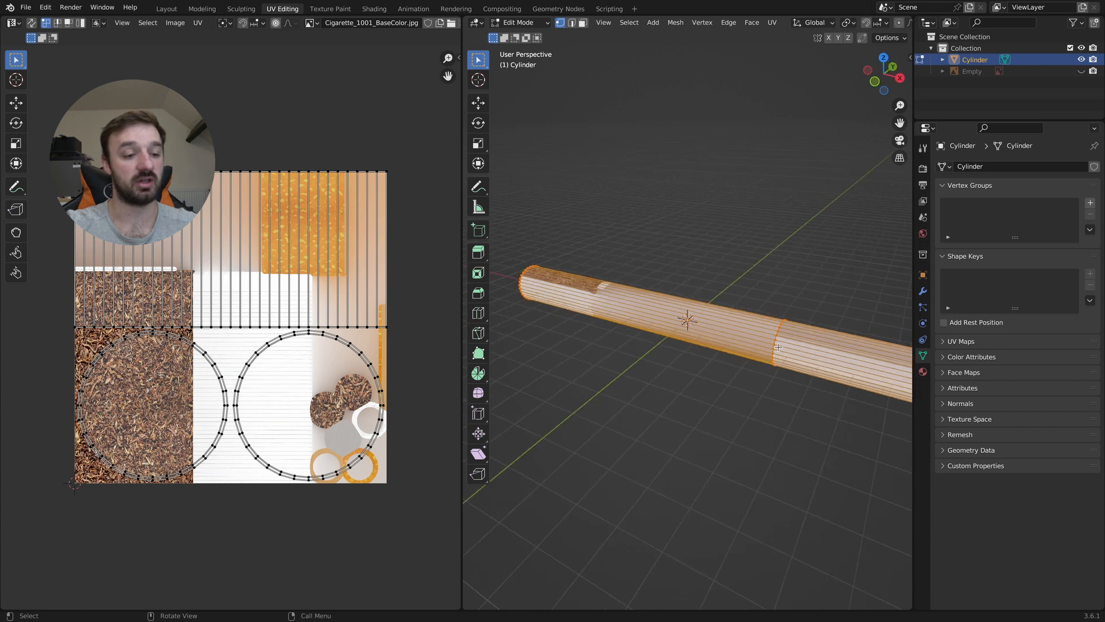
Select the cylinder's middle edge loop, both end loops and one lengthwise edge line, and mark them as seams
{"action": "key", "text": "2"}
{"action": "scroll", "coordinate": [779, 348], "scroll_direction": "up", "scroll_amount": 3}
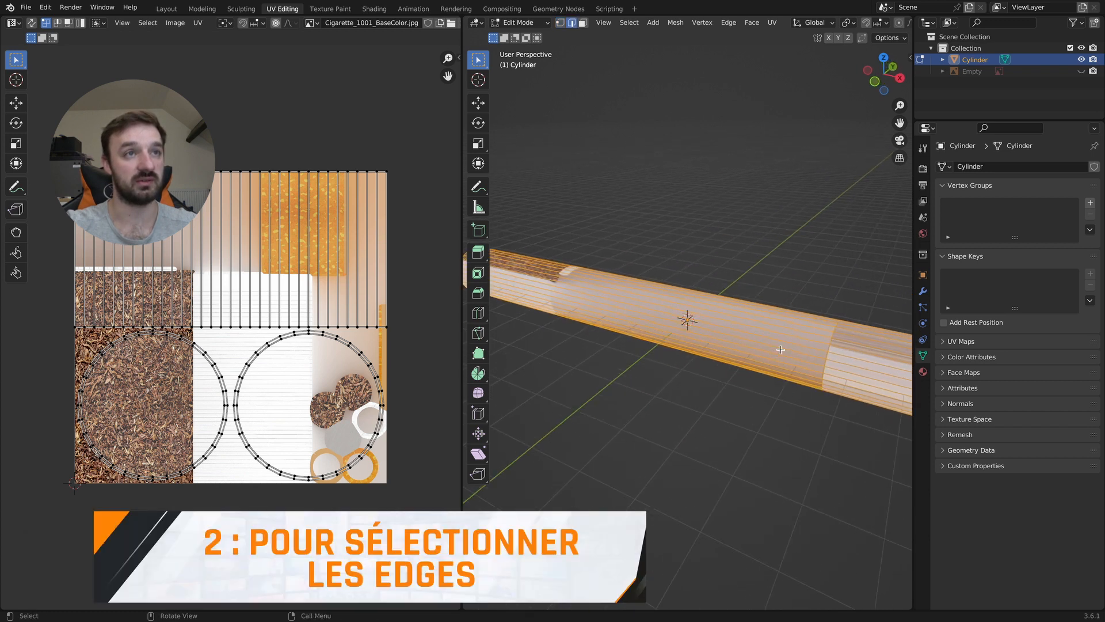
{"action": "left_click", "coordinate": [830, 357]}
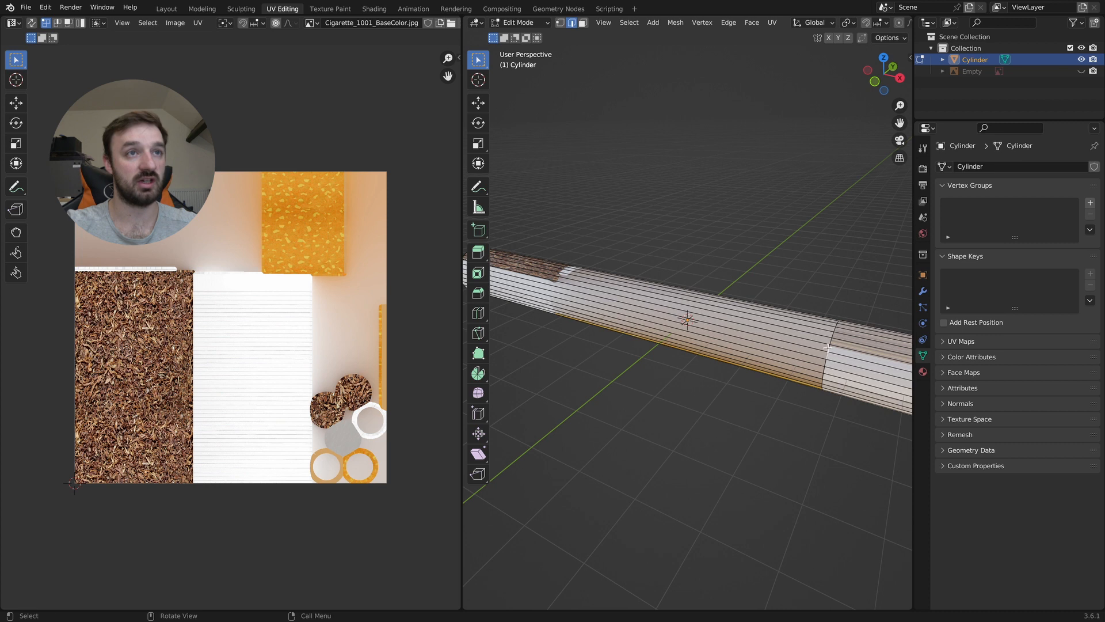
{"action": "left_click", "coordinate": [829, 349], "text": "alt"}
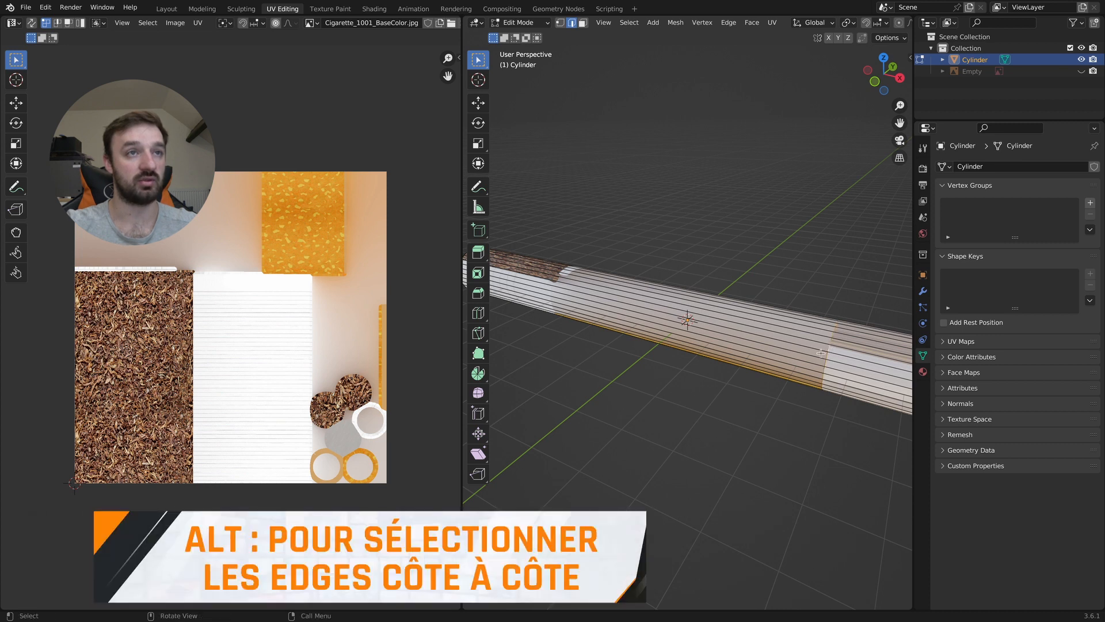
{"action": "middle_click_drag", "start_coordinate": [803, 355], "coordinate": [607, 408]}
{"action": "left_click", "coordinate": [582, 417], "text": "alt+shift"}
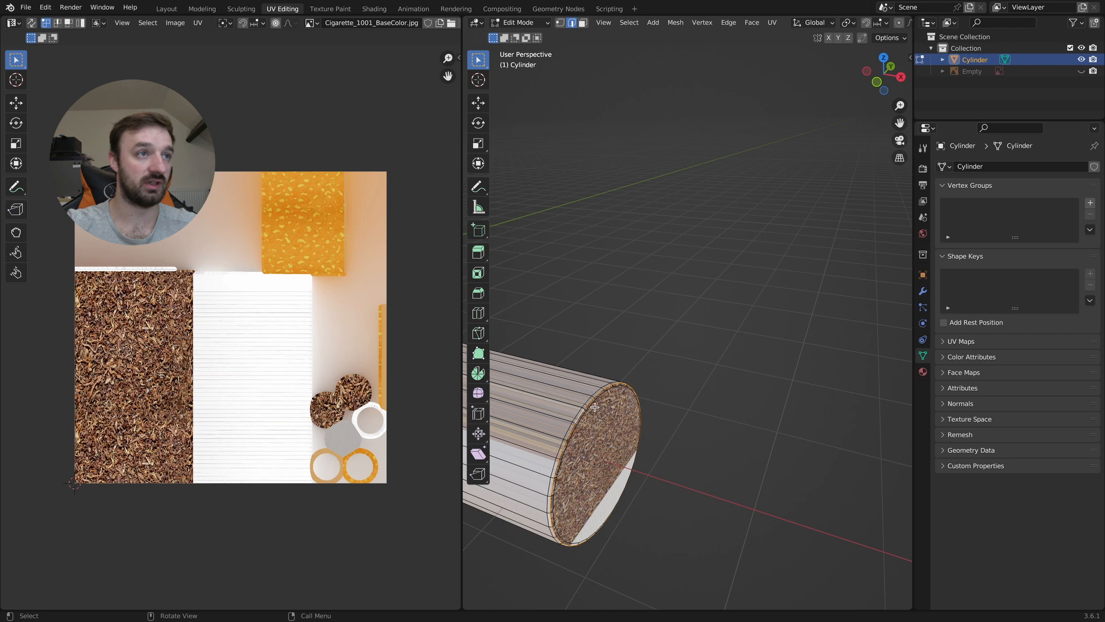
{"action": "middle_click_drag", "start_coordinate": [601, 397], "coordinate": [601, 312], "text": "shift"}
{"action": "scroll", "coordinate": [602, 398], "scroll_direction": "down", "scroll_amount": 3}
{"action": "middle_click_drag", "start_coordinate": [602, 398], "coordinate": [645, 386], "text": "shift"}
{"action": "left_click", "coordinate": [787, 410], "text": "alt"}
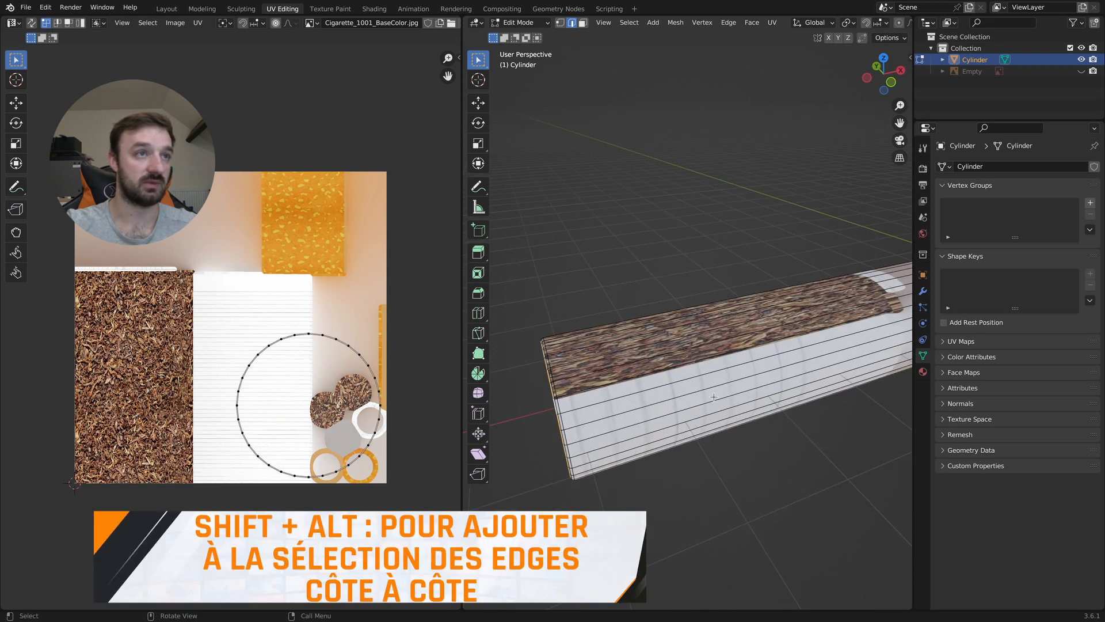
{"action": "right_click", "coordinate": [645, 390]}
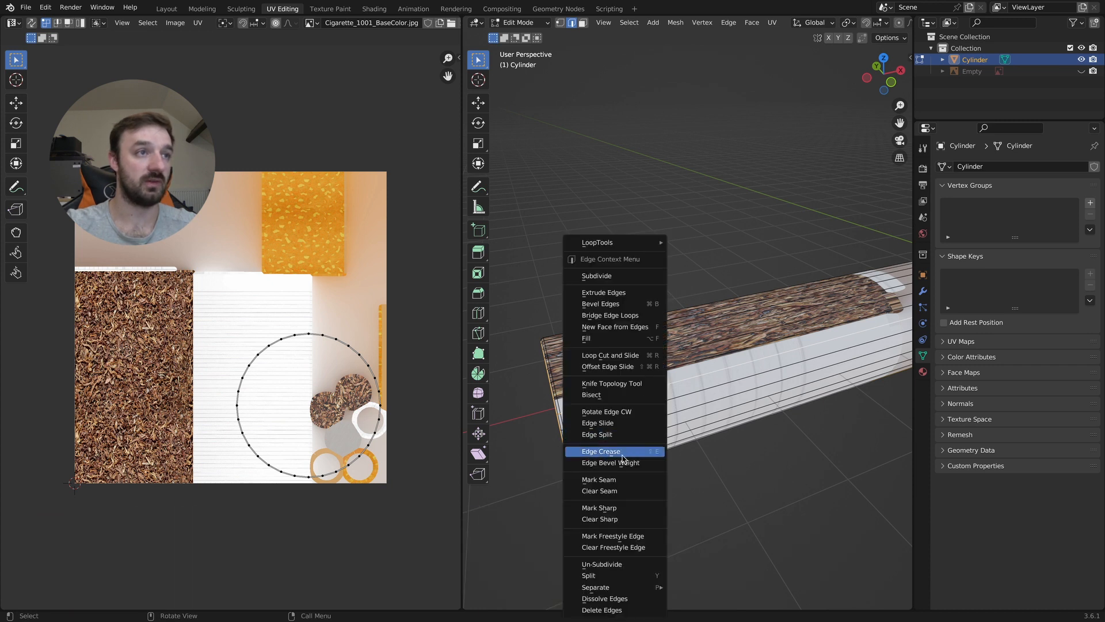
{"action": "left_click", "coordinate": [614, 480]}
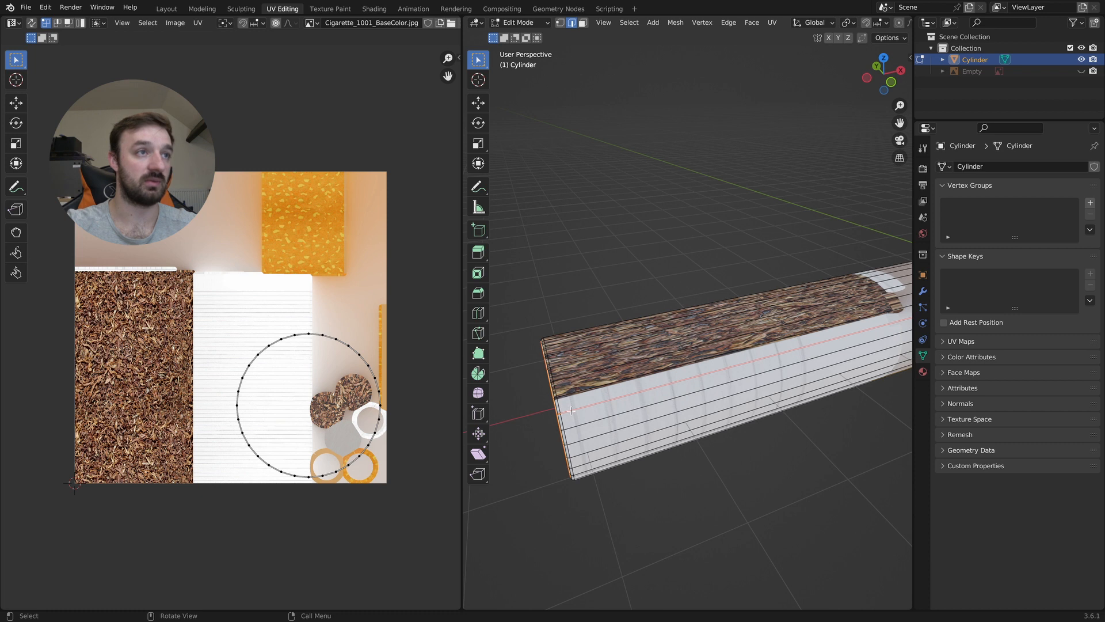
Select the entire cylinder mesh and unwrap it along the marked seams
{"action": "scroll", "coordinate": [659, 393], "scroll_direction": "down", "scroll_amount": 2}
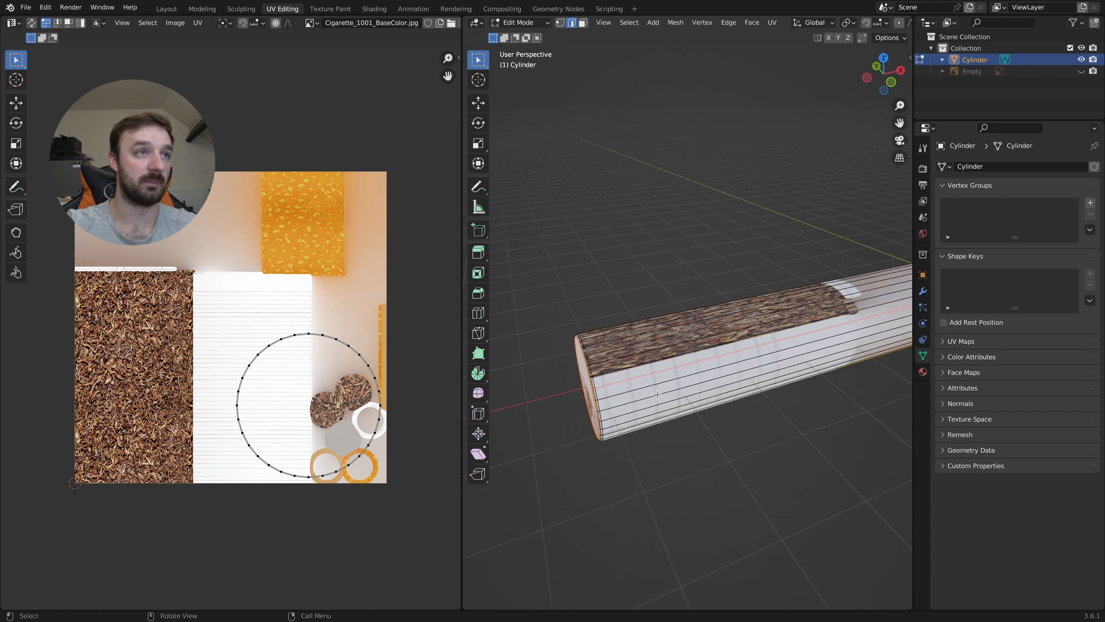
{"action": "key", "text": "a"}
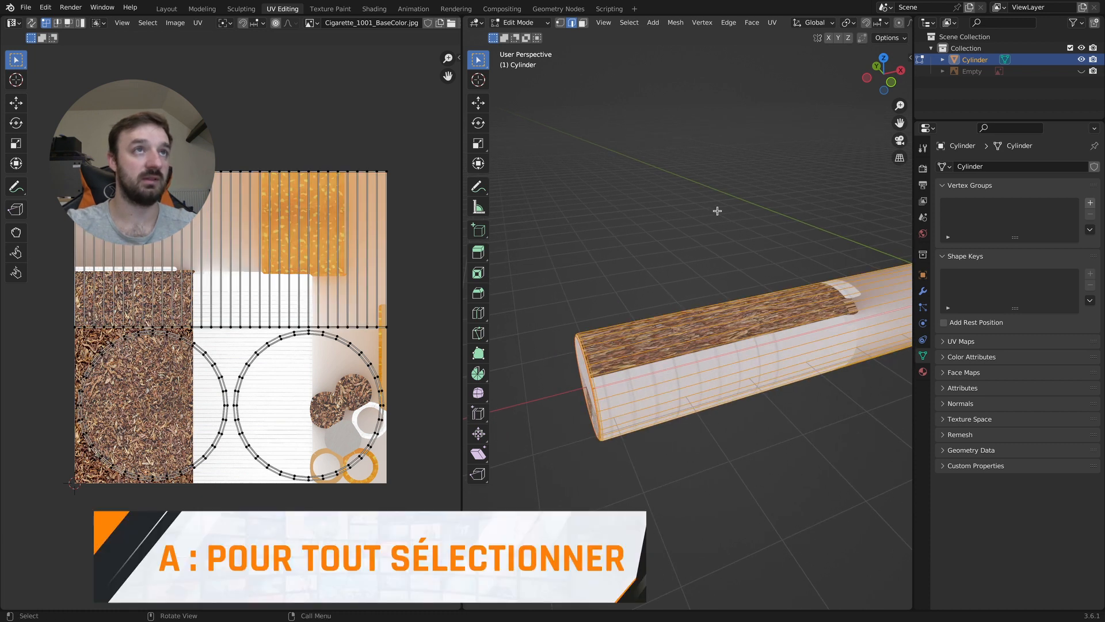
{"action": "left_click", "coordinate": [772, 22]}
{"action": "left_click", "coordinate": [788, 37]}
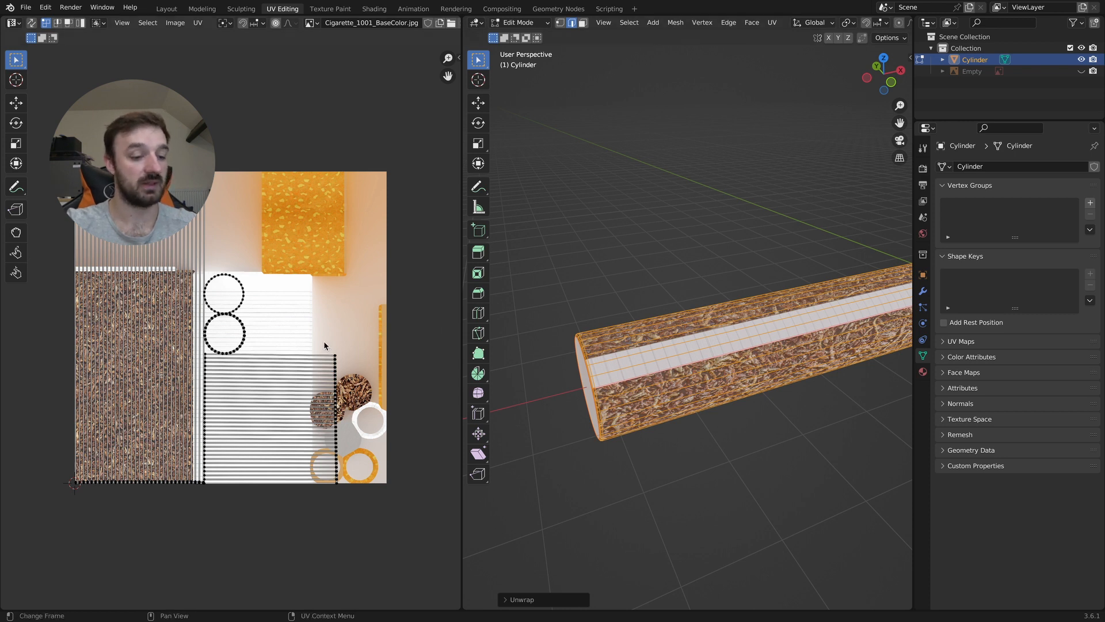
With UV face selection active, select all the cylinder's UV islands and move them completely above the texture image
{"action": "left_click", "coordinate": [296, 317]}
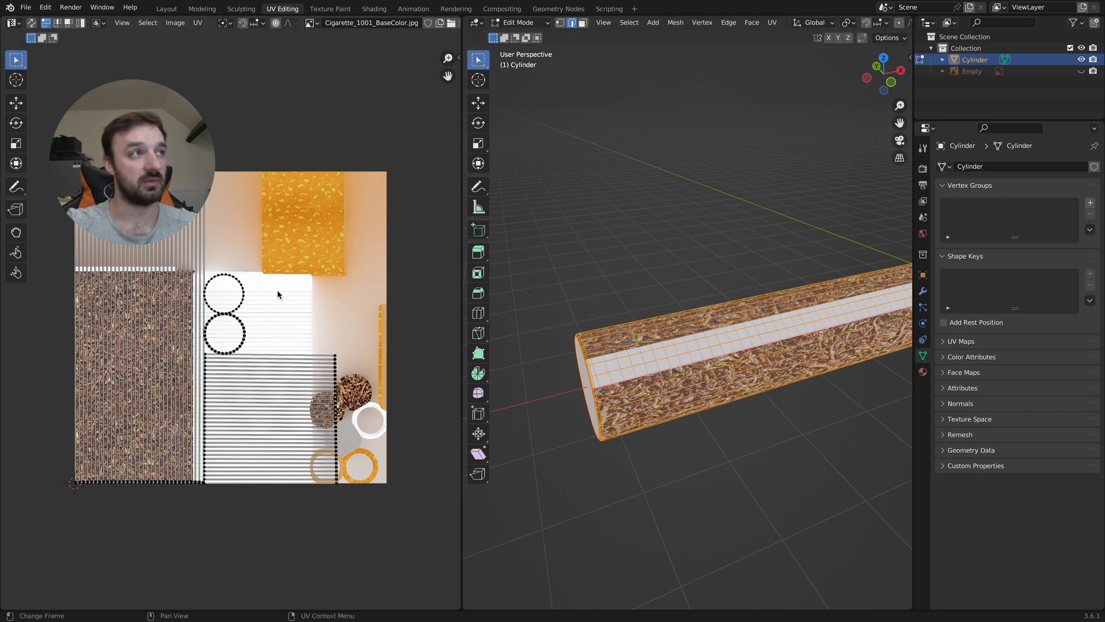
{"action": "key", "text": "3"}
{"action": "middle_click_drag", "start_coordinate": [273, 282], "coordinate": [274, 282]}
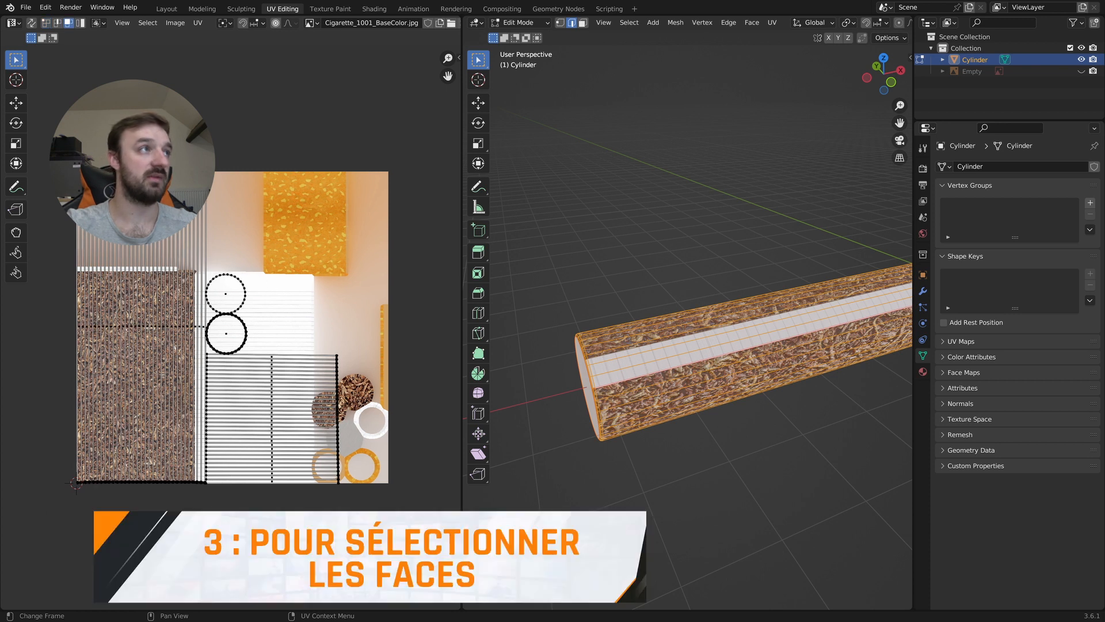
{"action": "left_click_drag", "start_coordinate": [53, 144], "coordinate": [357, 506]}
{"action": "scroll", "coordinate": [357, 506], "scroll_direction": "down", "scroll_amount": 3}
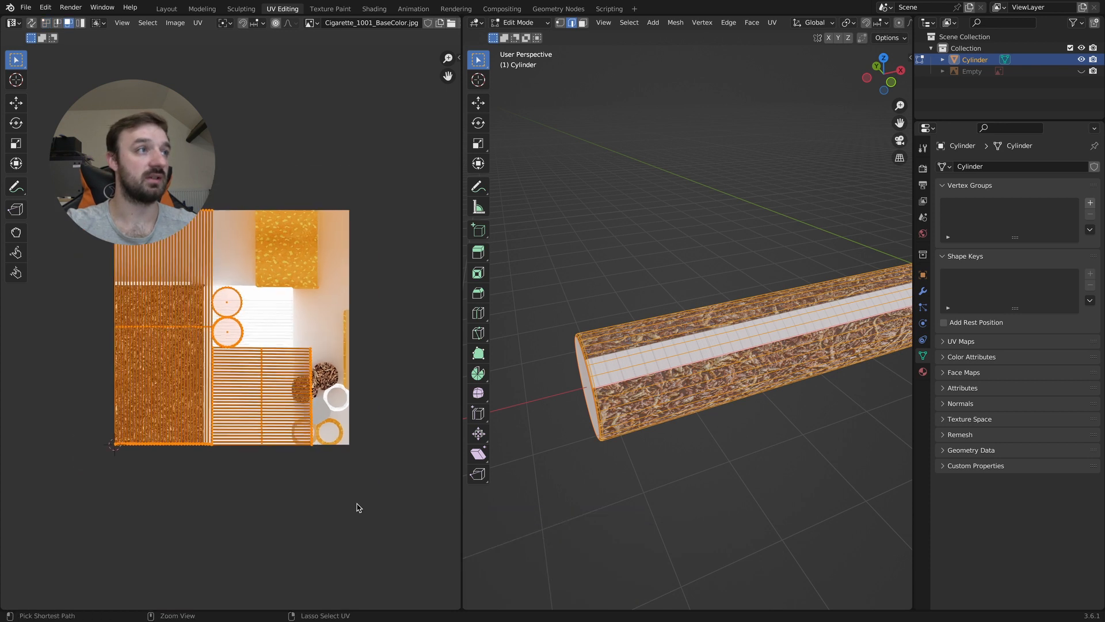
{"action": "key", "text": "g"}
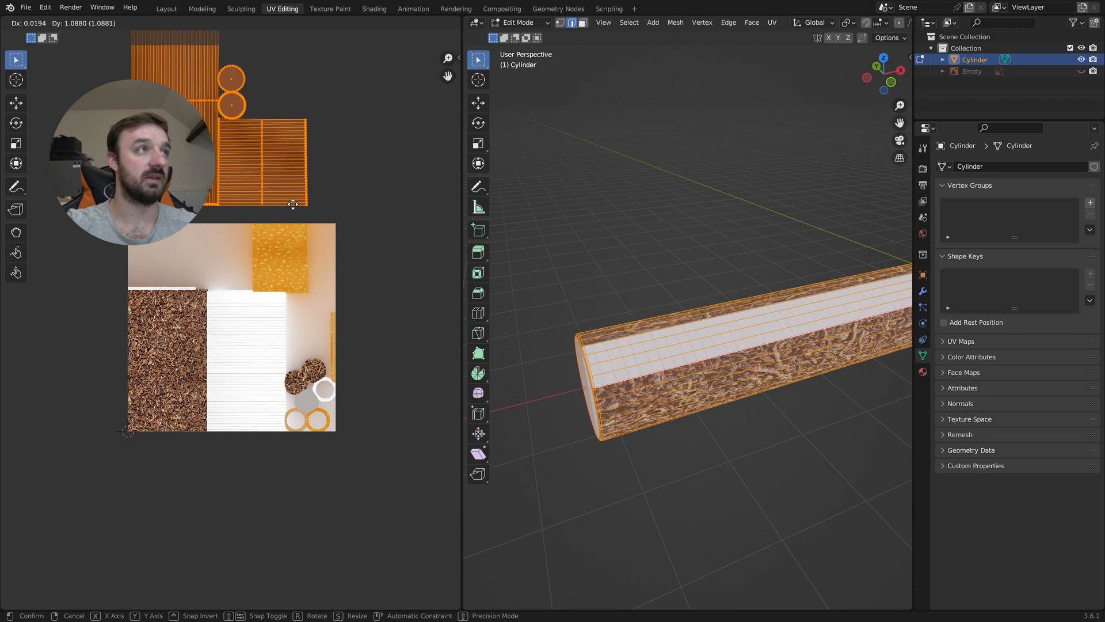
{"action": "left_click", "coordinate": [308, 199]}
Select only the shorter side-wall island with the horizontal strips and move it onto the orange filter area of the texture
{"action": "key", "text": "b"}
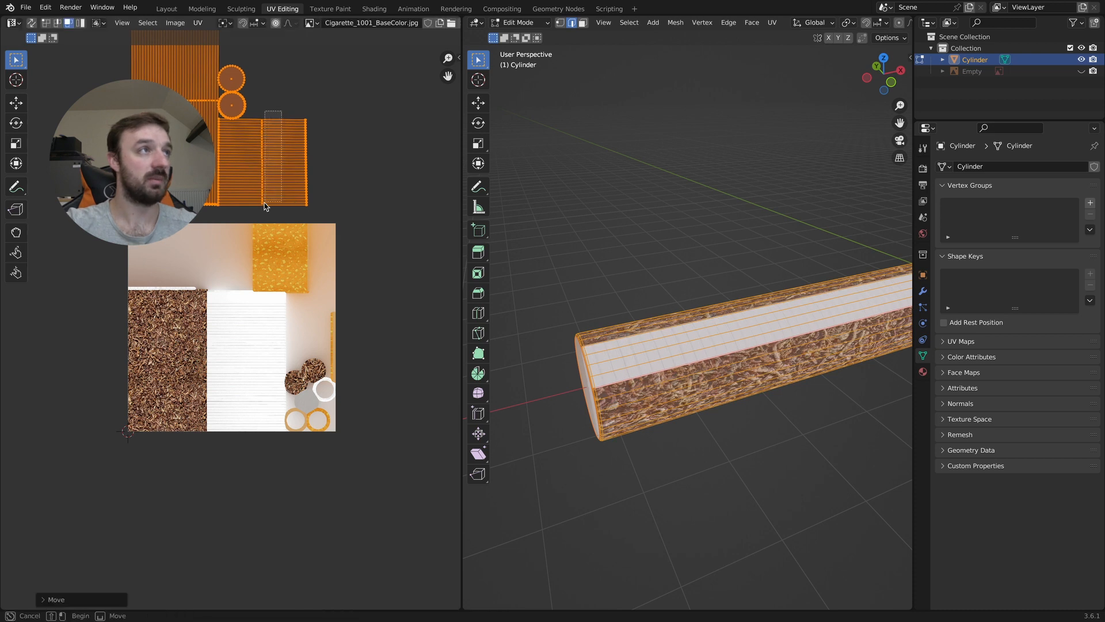
{"action": "left_click_drag", "start_coordinate": [260, 216], "coordinate": [260, 217]}
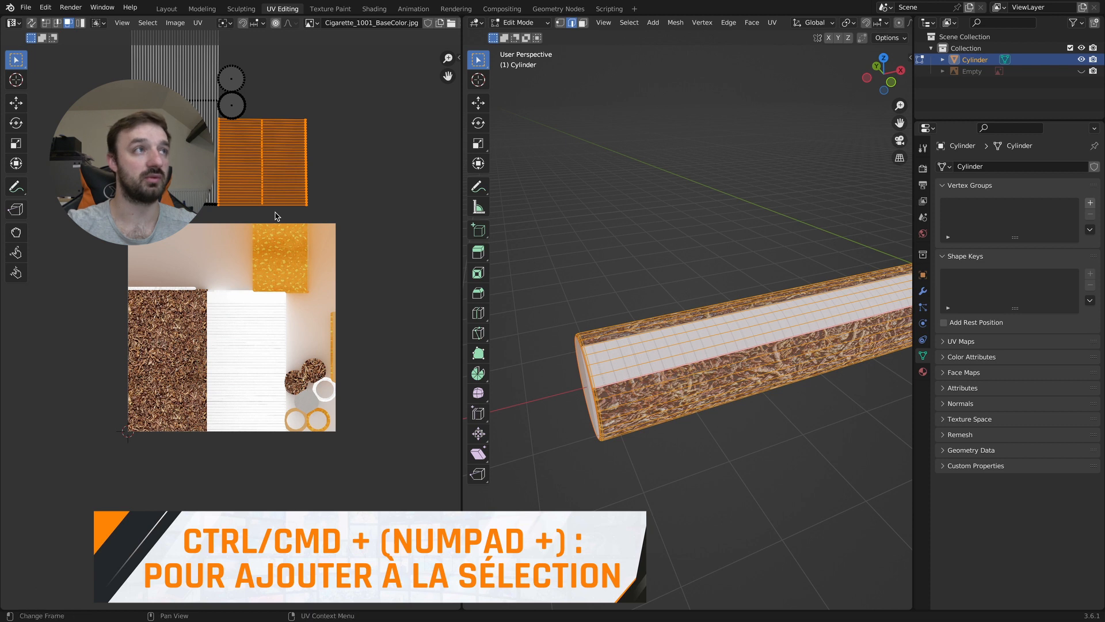
{"action": "key", "text": "g"}
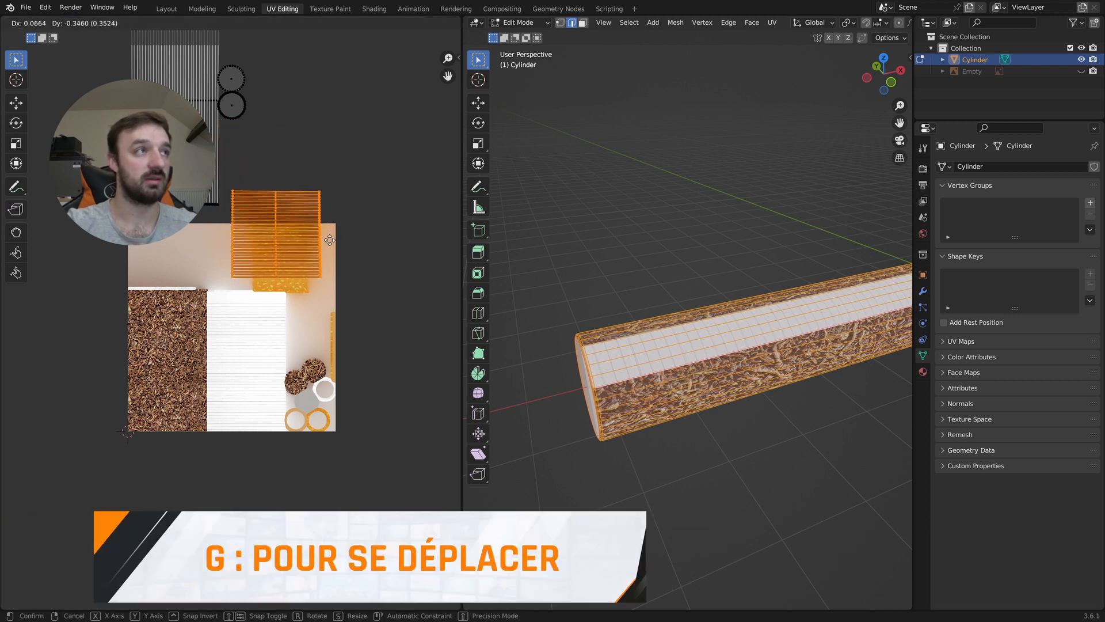
{"action": "left_click", "coordinate": [329, 257]}
View the filter half of the cylinder up close and scale its UV island down to roughly the orange area's size
{"action": "scroll", "coordinate": [775, 290], "scroll_direction": "right", "scroll_amount": 10, "text": "shift"}
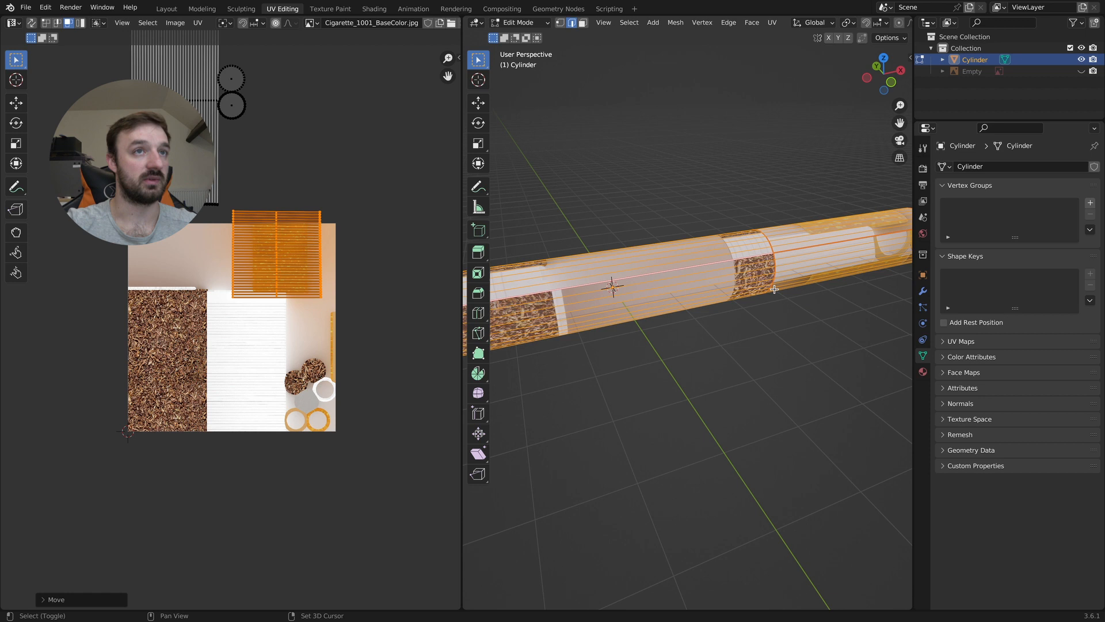
{"action": "middle_click_drag", "start_coordinate": [741, 254], "coordinate": [715, 255]}
{"action": "middle_click_drag", "start_coordinate": [715, 255], "coordinate": [582, 252], "text": "shift"}
{"action": "middle_click_drag", "start_coordinate": [582, 252], "coordinate": [685, 258], "text": "ctrl"}
{"action": "middle_click_drag", "start_coordinate": [684, 259], "coordinate": [638, 274], "text": "ctrl"}
{"action": "scroll", "coordinate": [638, 275], "scroll_direction": "up", "scroll_amount": 1}
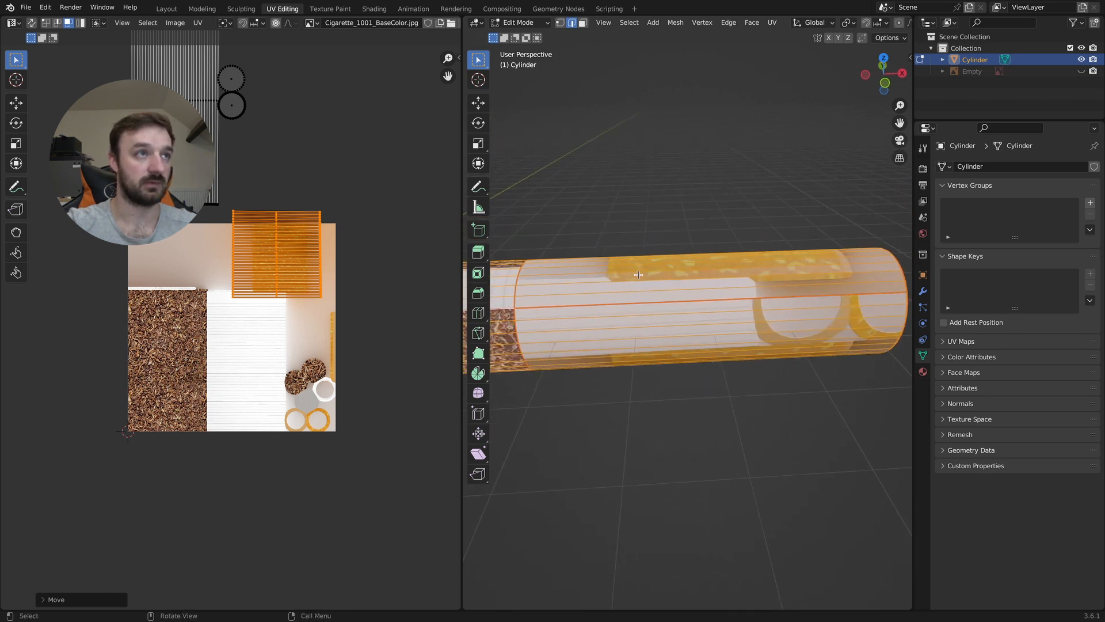
{"action": "key", "text": "s"}
{"action": "left_click", "coordinate": [328, 249]}
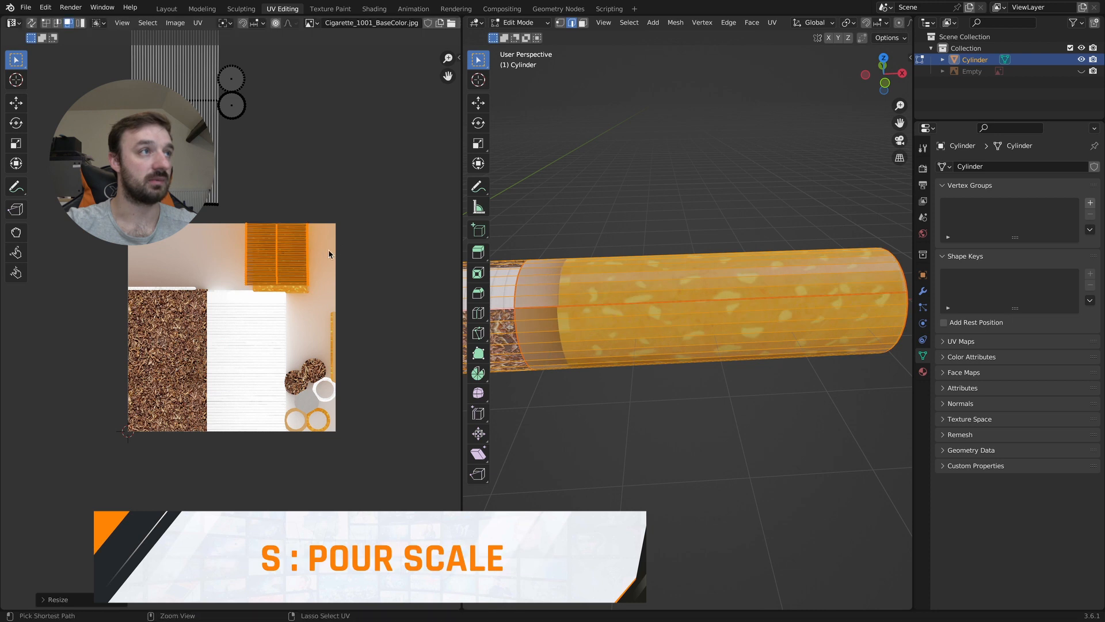
Align the filter island with the orange area and scale it to about 0.89 so it fits inside the area's edges
{"action": "scroll", "coordinate": [328, 254], "scroll_direction": "up", "scroll_amount": 3}
{"action": "key", "text": "g"}
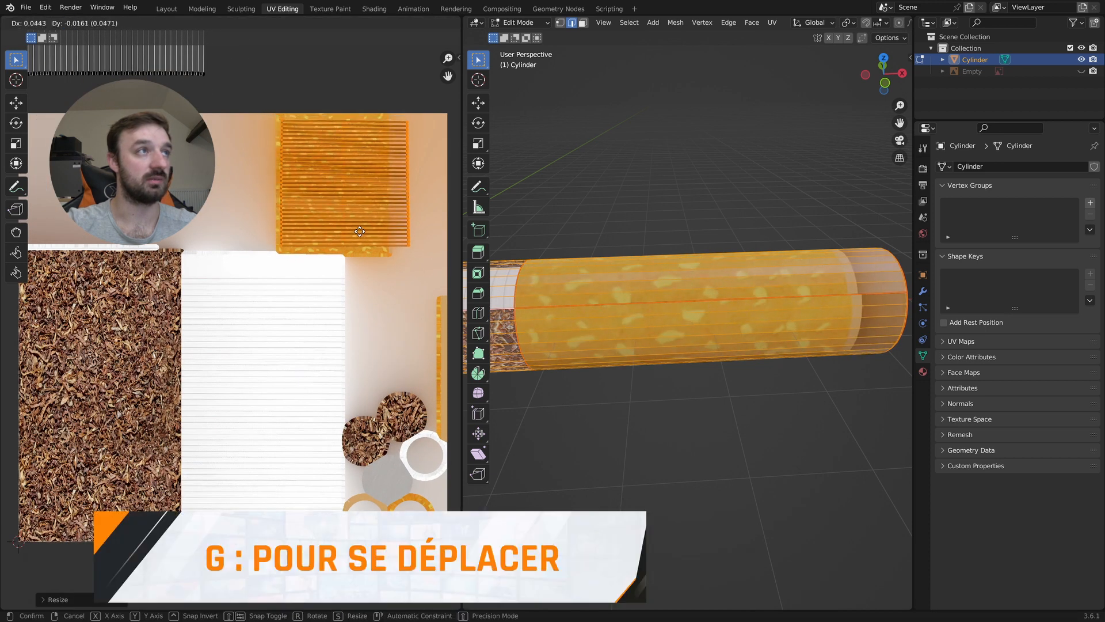
{"action": "left_click", "coordinate": [348, 234]}
{"action": "key", "text": "s"}
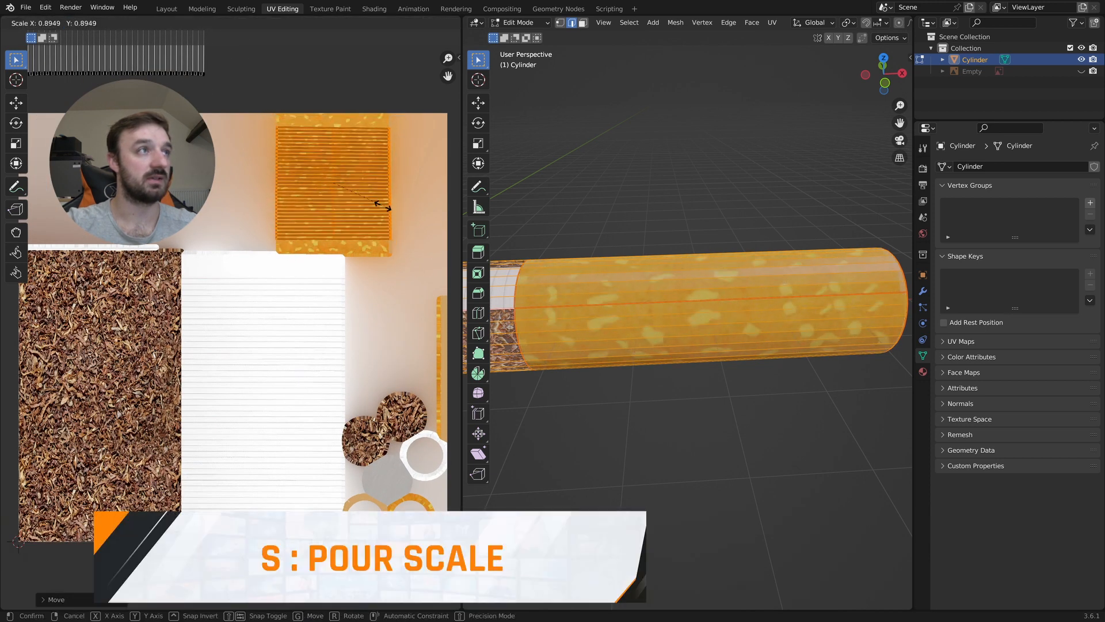
{"action": "left_click", "coordinate": [380, 208]}
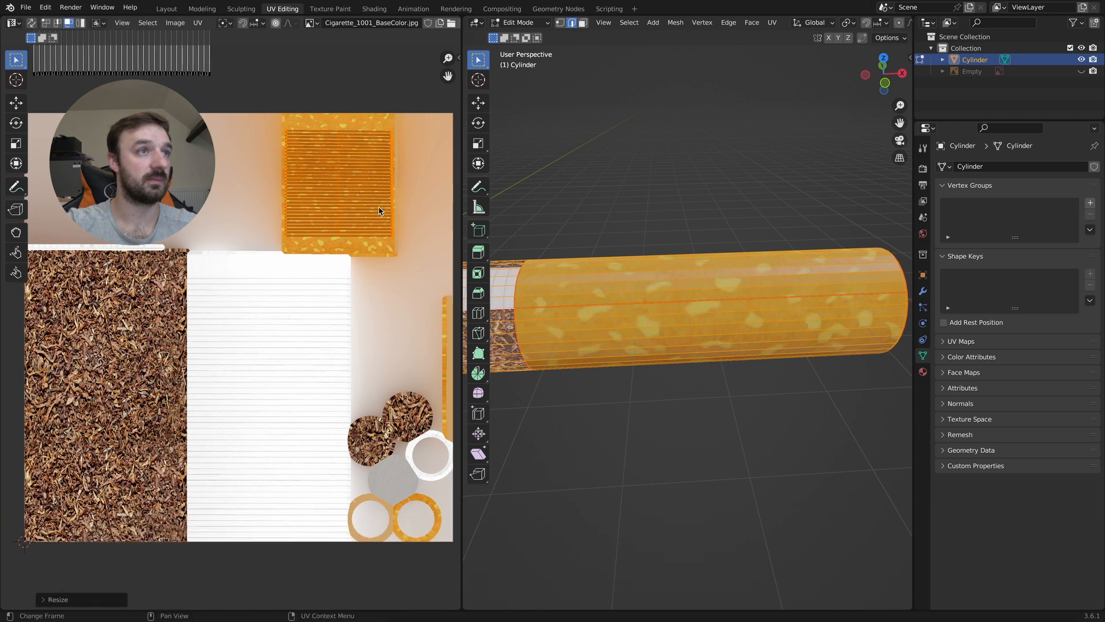
Nudge the filter island slightly into place within the orange area and check the texture on the cylinder in Object Mode
{"action": "scroll", "coordinate": [378, 208], "scroll_direction": "up", "scroll_amount": 2}
{"action": "middle_click_drag", "start_coordinate": [381, 208], "coordinate": [328, 243]}
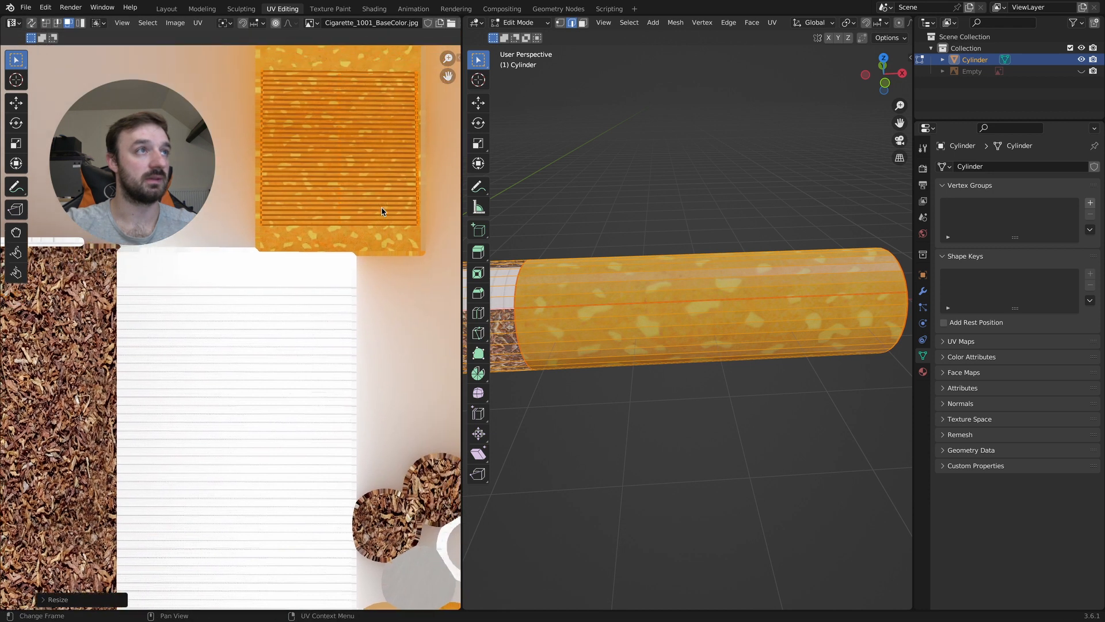
{"action": "scroll", "coordinate": [381, 208], "scroll_direction": "up", "scroll_amount": 1}
{"action": "key", "text": "g"}
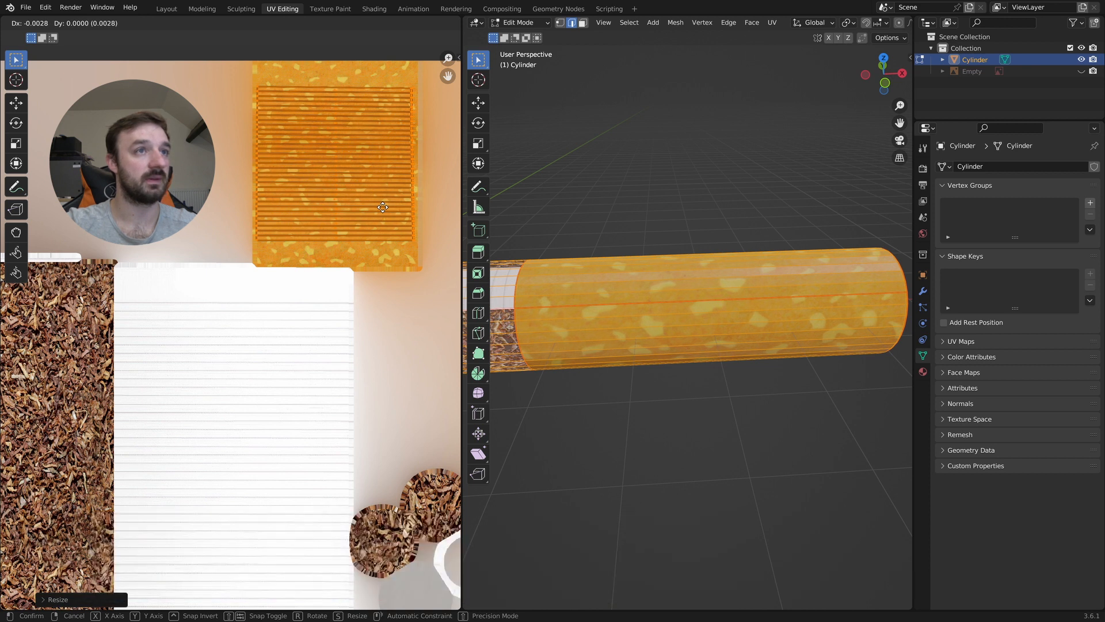
{"action": "left_click", "coordinate": [383, 207]}
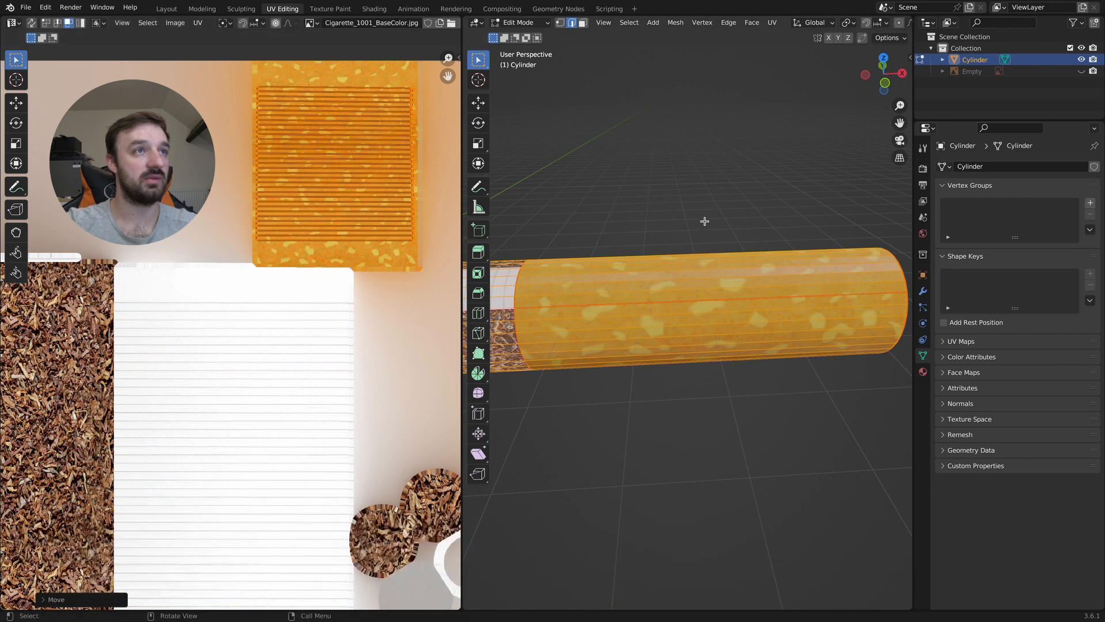
{"action": "key", "text": "Tab"}
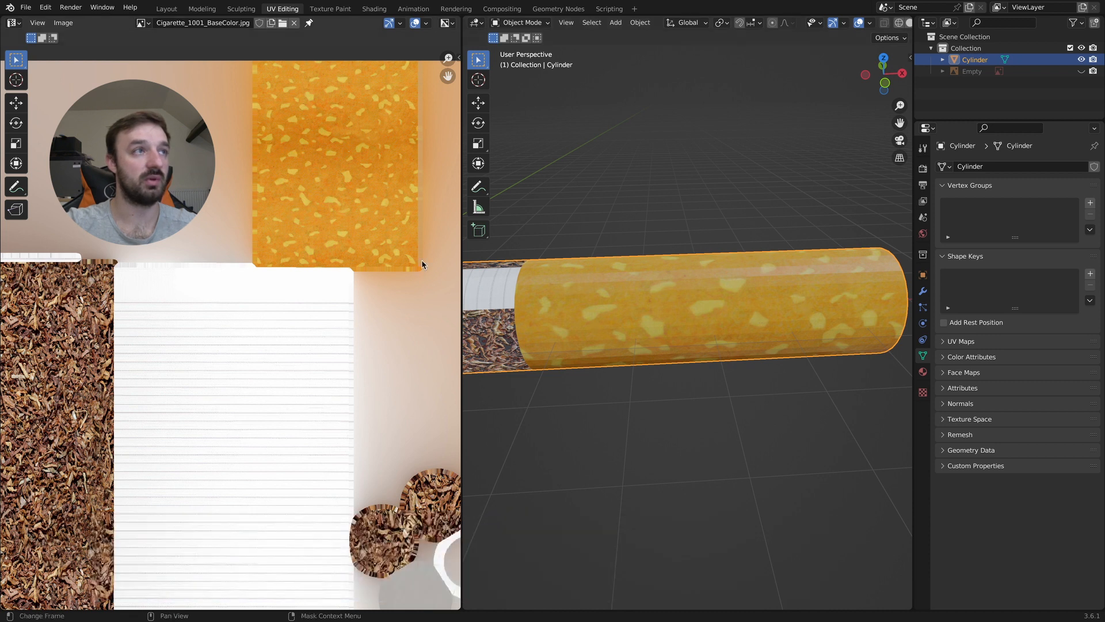
Back in Edit Mode, stretch the filter island along Y by about 1.02 and check the result in Object Mode
{"action": "key", "text": "Tab"}
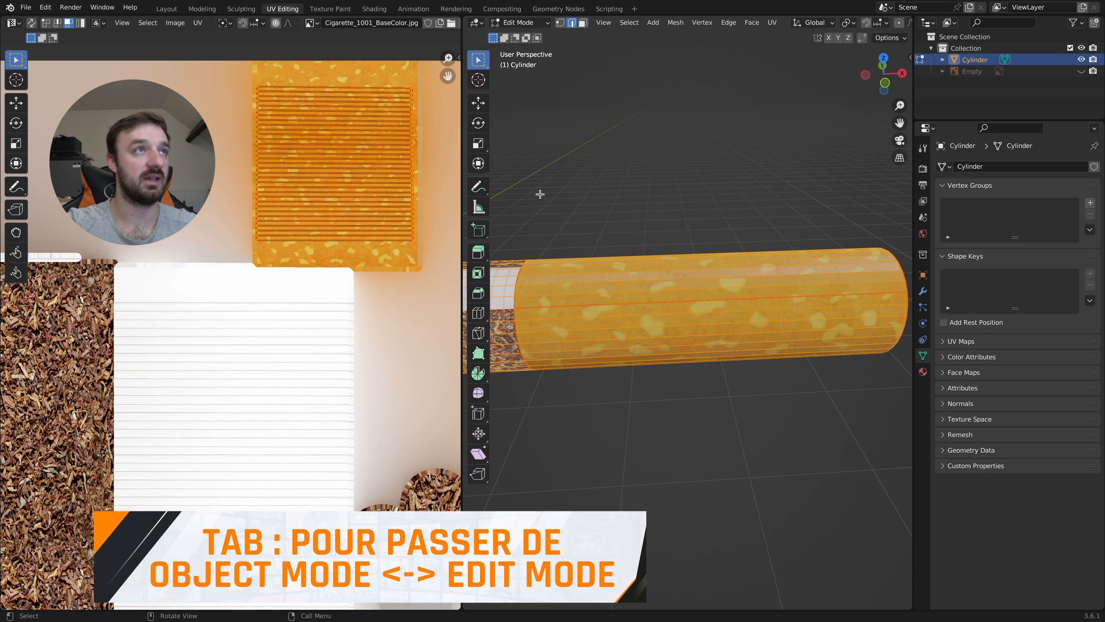
{"action": "key", "text": "s"}
{"action": "key", "text": "y"}
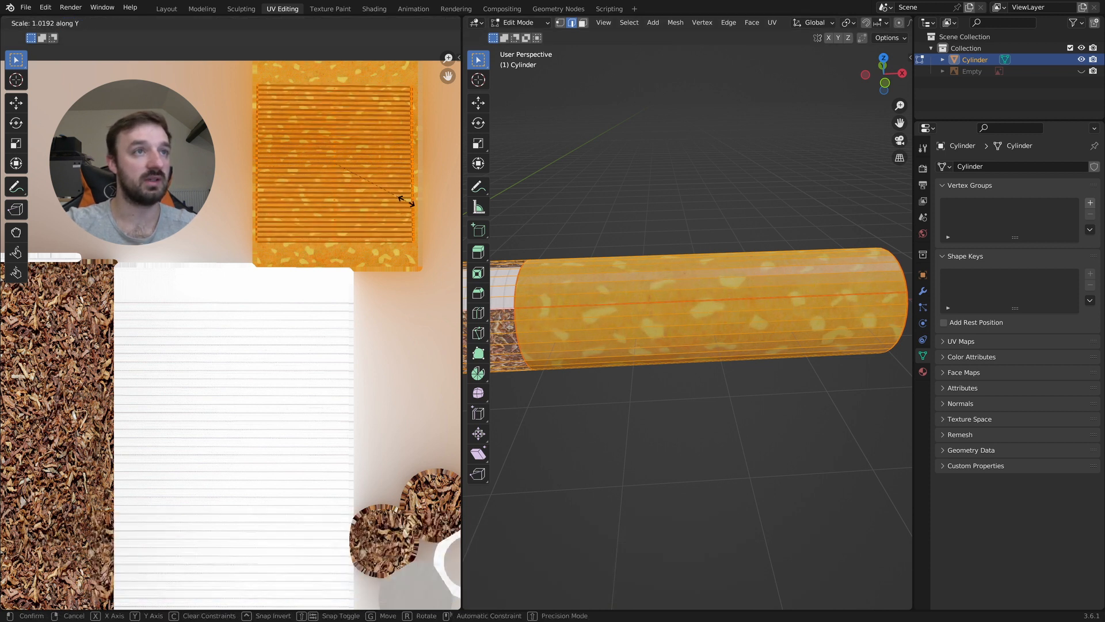
{"action": "left_click", "coordinate": [406, 203]}
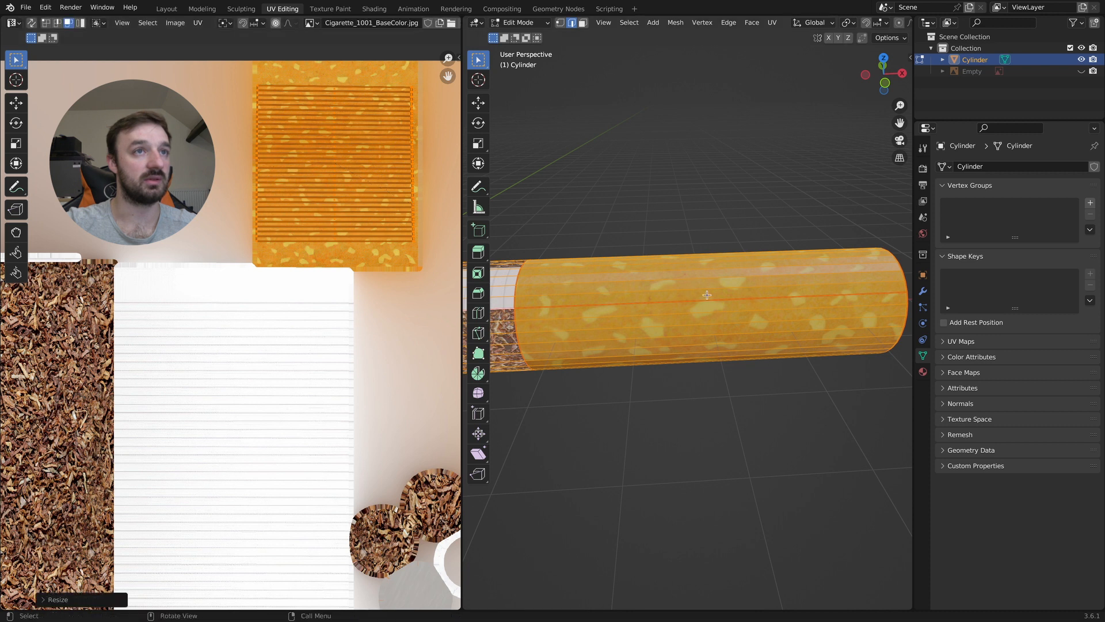
{"action": "key", "text": "Tab"}
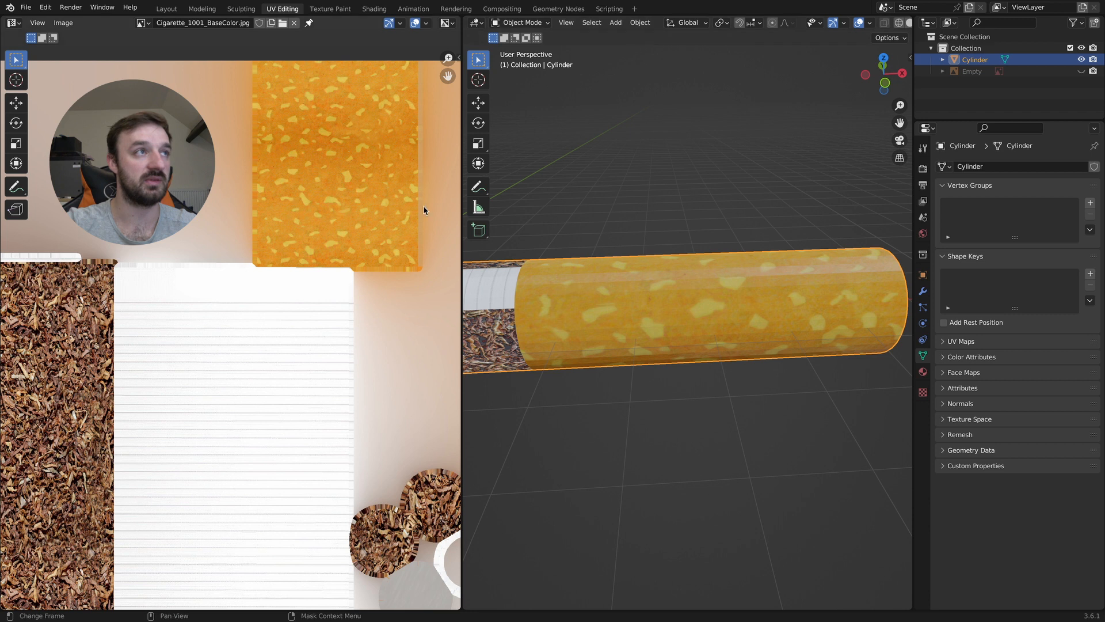
Fine-tune the filter island's scale along Y, finishing at a factor of about 0.996, and inspect the filter texture in Object Mode
{"action": "key", "text": "Tab"}
{"action": "key", "text": "s"}
{"action": "key", "text": "y"}
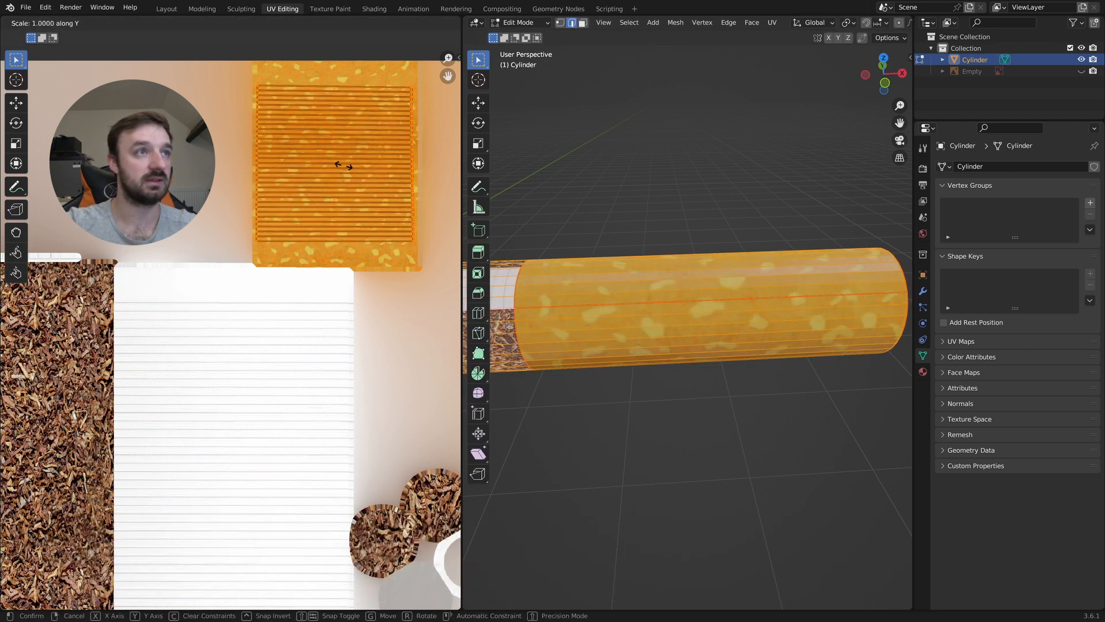
{"action": "left_click", "coordinate": [345, 169]}
{"action": "key", "text": "Tab"}
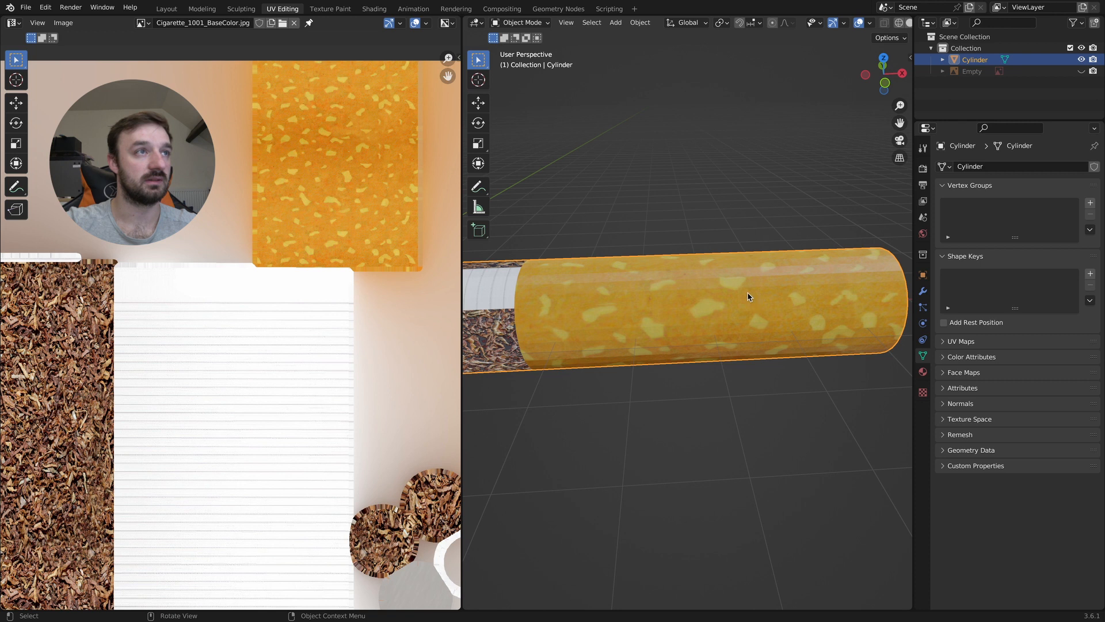
{"action": "key", "text": "Tab"}
{"action": "key", "text": "s"}
{"action": "key", "text": "y"}
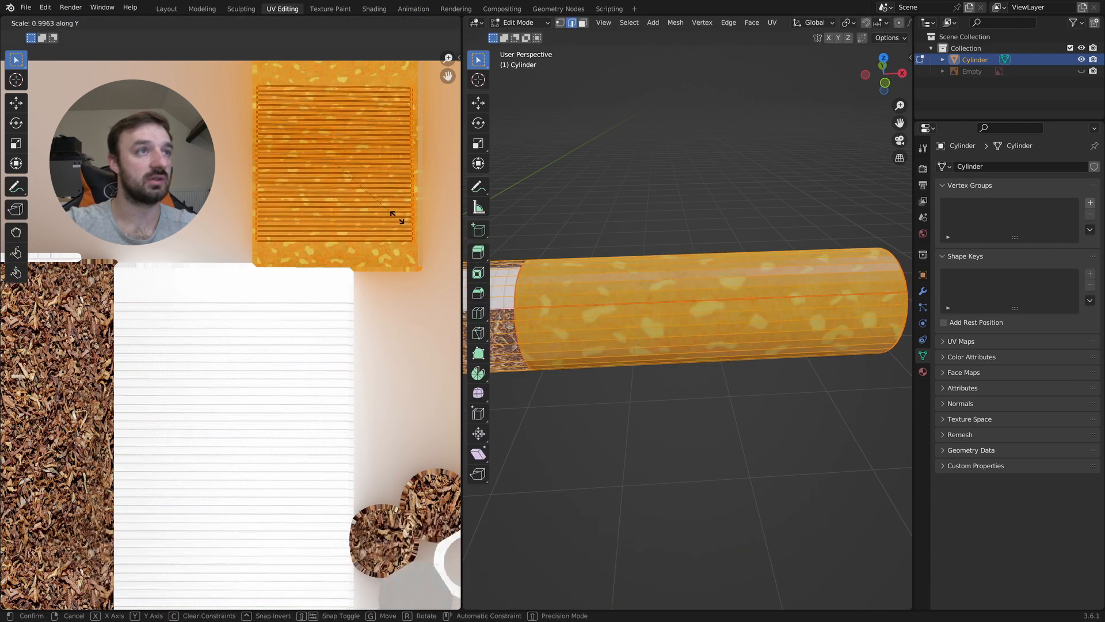
{"action": "left_click", "coordinate": [397, 217]}
{"action": "key", "text": "Tab"}
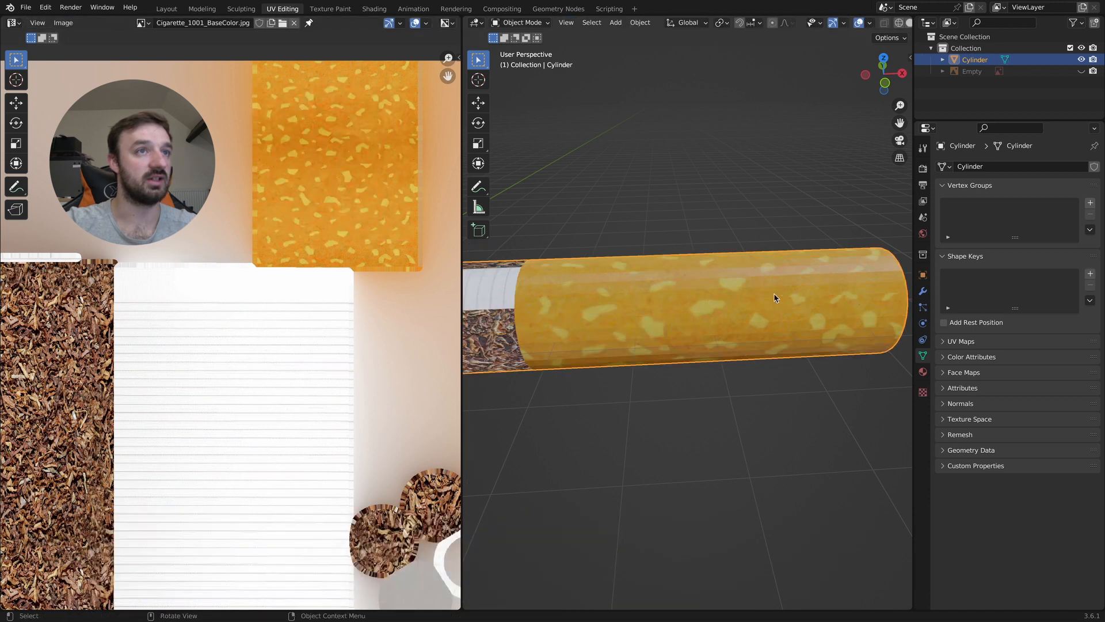
In Edit Mode, select the long vertical-strip island of the cigarette body, scale it down and move it onto the white paper texture
{"action": "scroll", "coordinate": [582, 293], "scroll_direction": "down", "scroll_amount": 3}
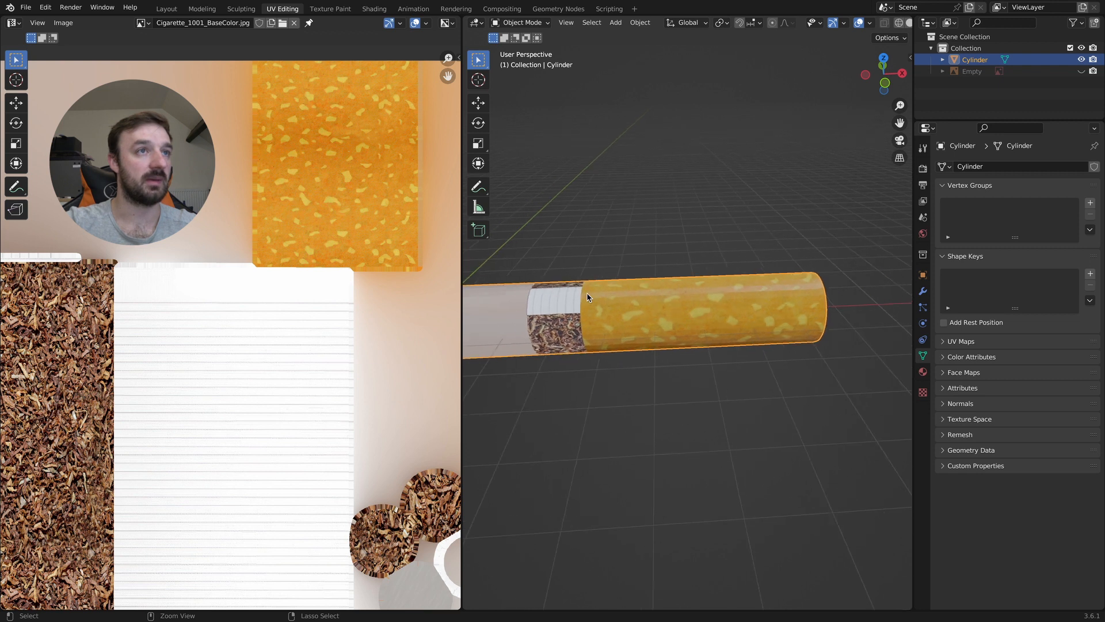
{"action": "mouse_move", "coordinate": [586, 291]}
{"action": "middle_mouse_down"}
{"action": "mouse_move", "coordinate": [627, 295]}
{"action": "mouse_move", "coordinate": [588, 294]}
{"action": "middle_mouse_up"}
{"action": "key", "text": "Tab"}
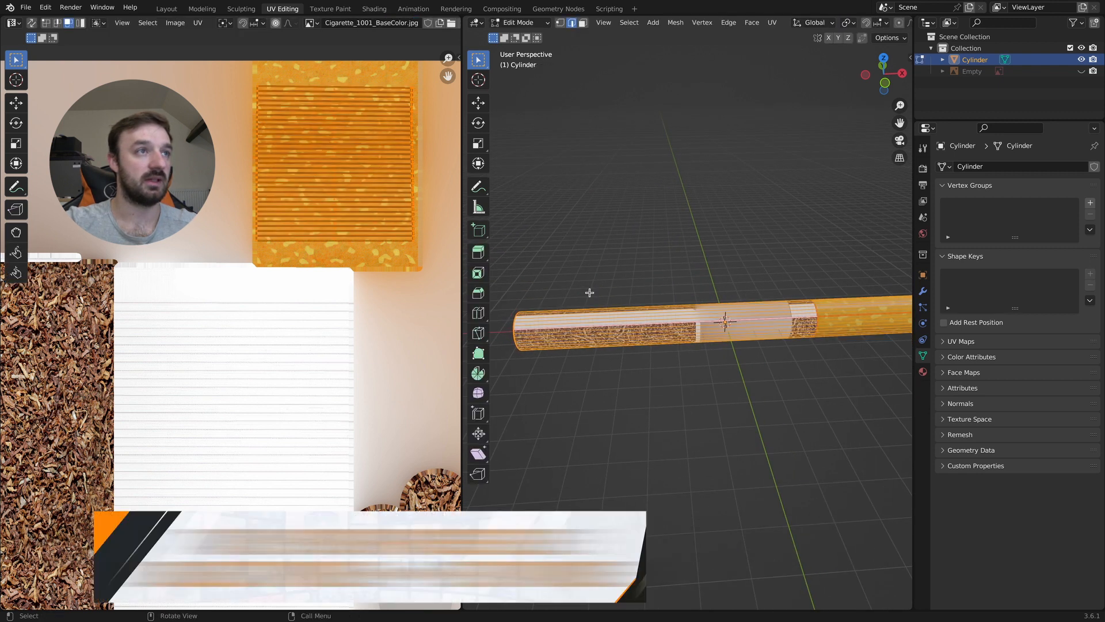
{"action": "scroll", "coordinate": [236, 217], "scroll_direction": "down", "scroll_amount": 2}
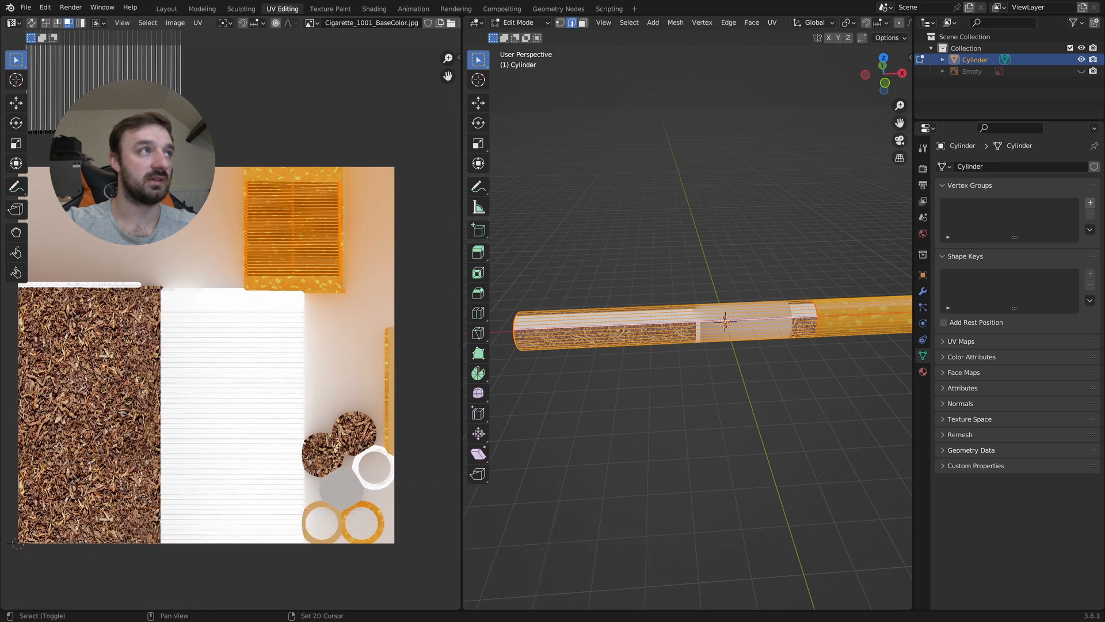
{"action": "middle_click_drag", "start_coordinate": [230, 173], "coordinate": [229, 268], "text": "ctrl"}
{"action": "left_click_drag", "start_coordinate": [86, 87], "coordinate": [168, 30]}
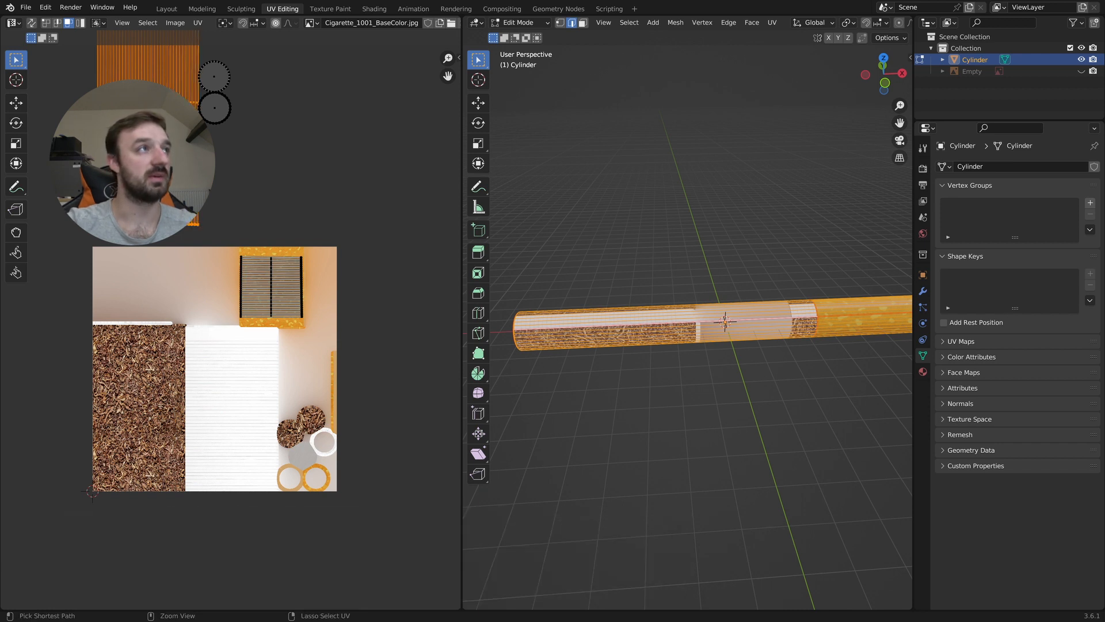
{"action": "key", "text": "s"}
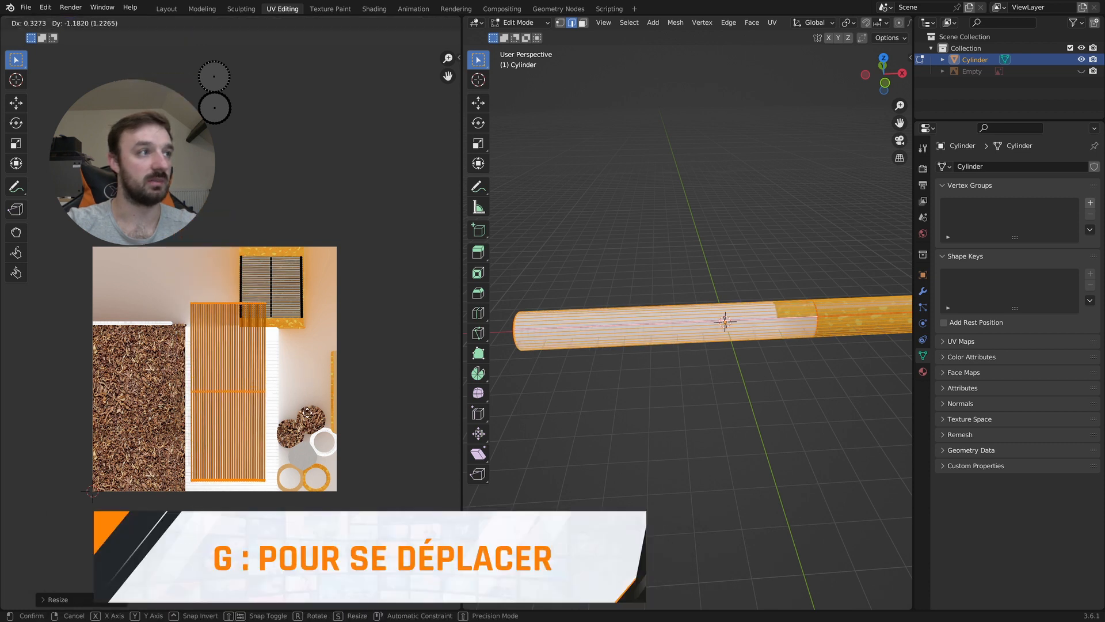
{"action": "left_click", "coordinate": [306, 422]}
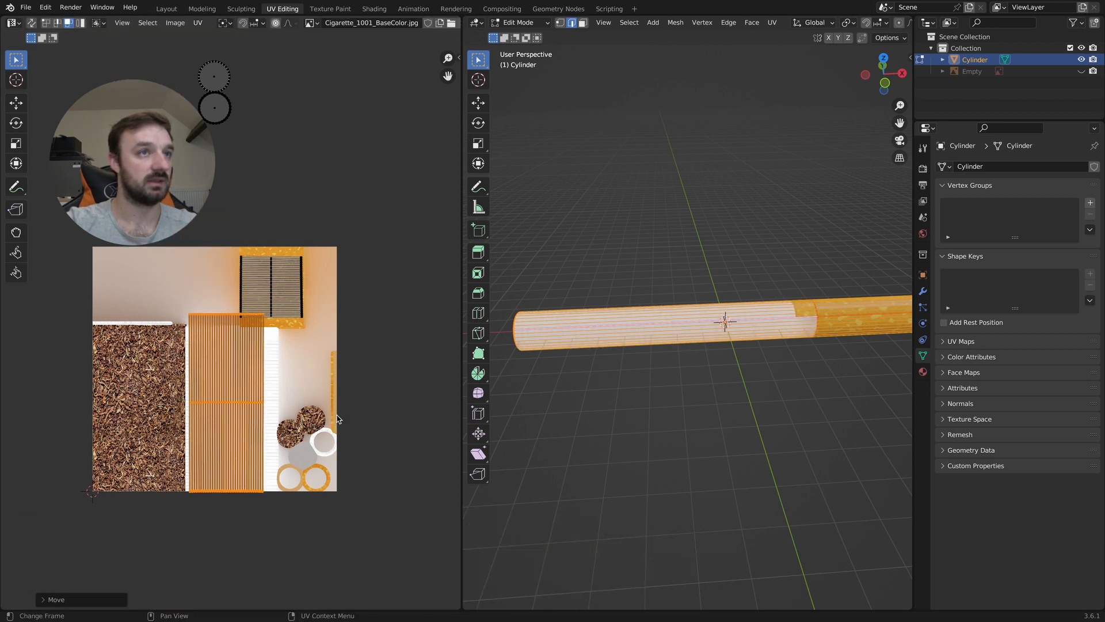
Shrink the body island along Y until it fits within the height of the white paper texture
{"action": "key", "text": "s"}
{"action": "key", "text": "y"}
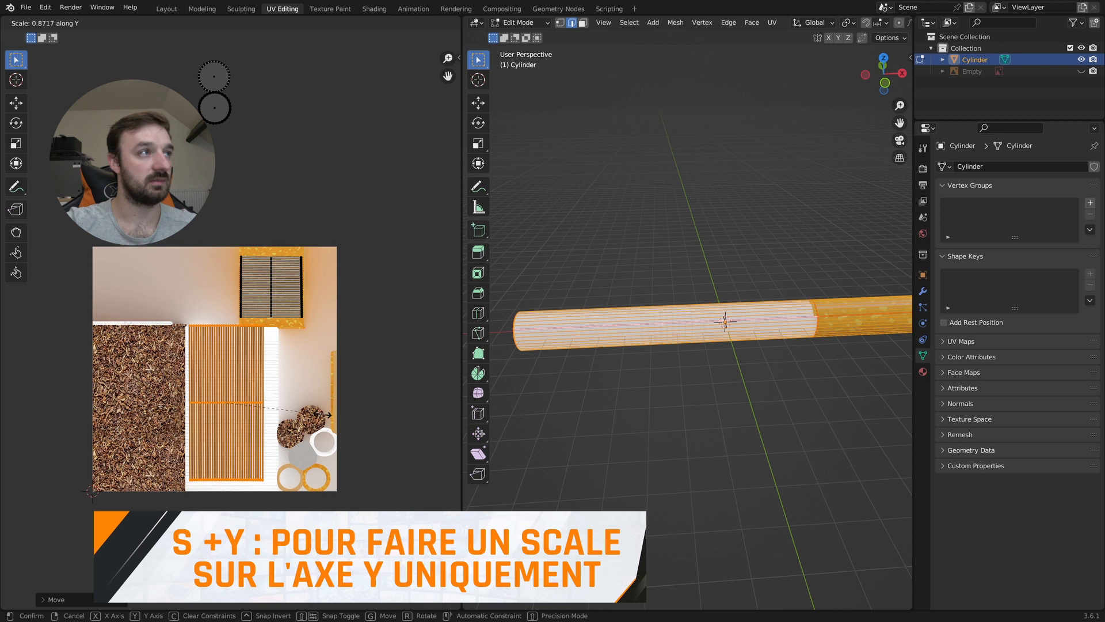
{"action": "left_click", "coordinate": [280, 410]}
Reposition the cigarette body island on the white paper texture and stretch it slightly along Y to fill the paper's height
{"action": "scroll", "coordinate": [280, 411], "scroll_direction": "up", "scroll_amount": 2}
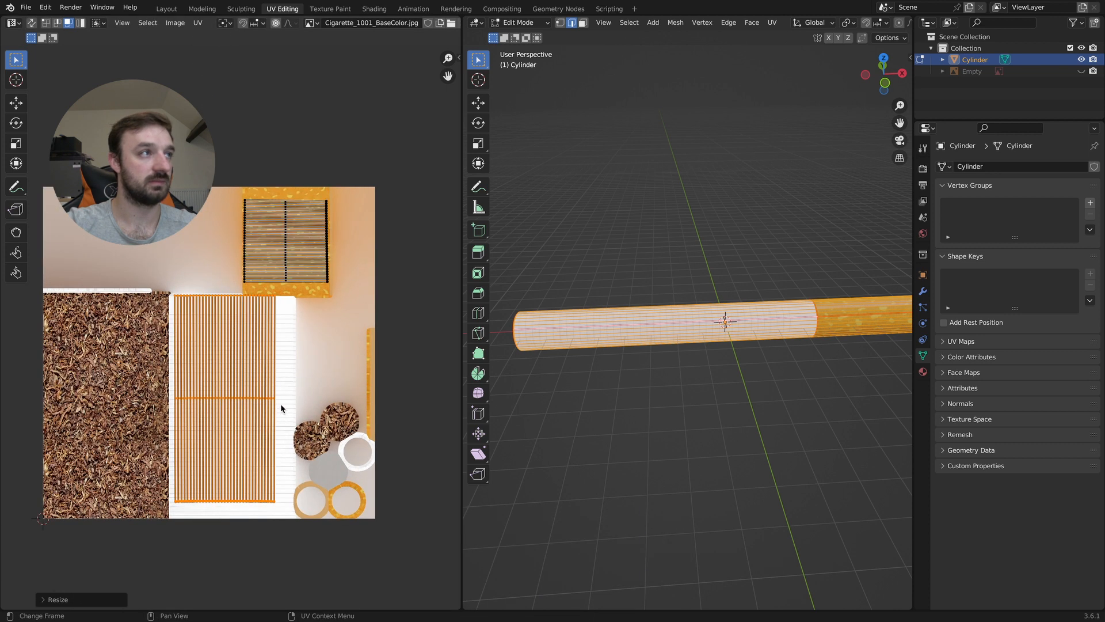
{"action": "key", "text": "g"}
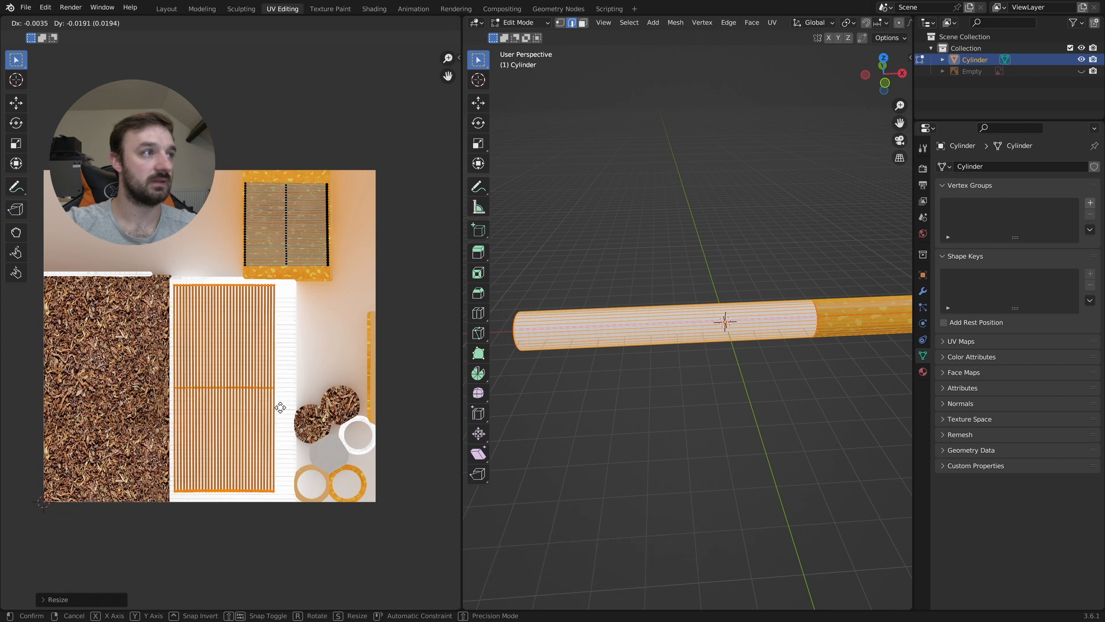
{"action": "key", "text": "s"}
{"action": "key", "text": "y"}
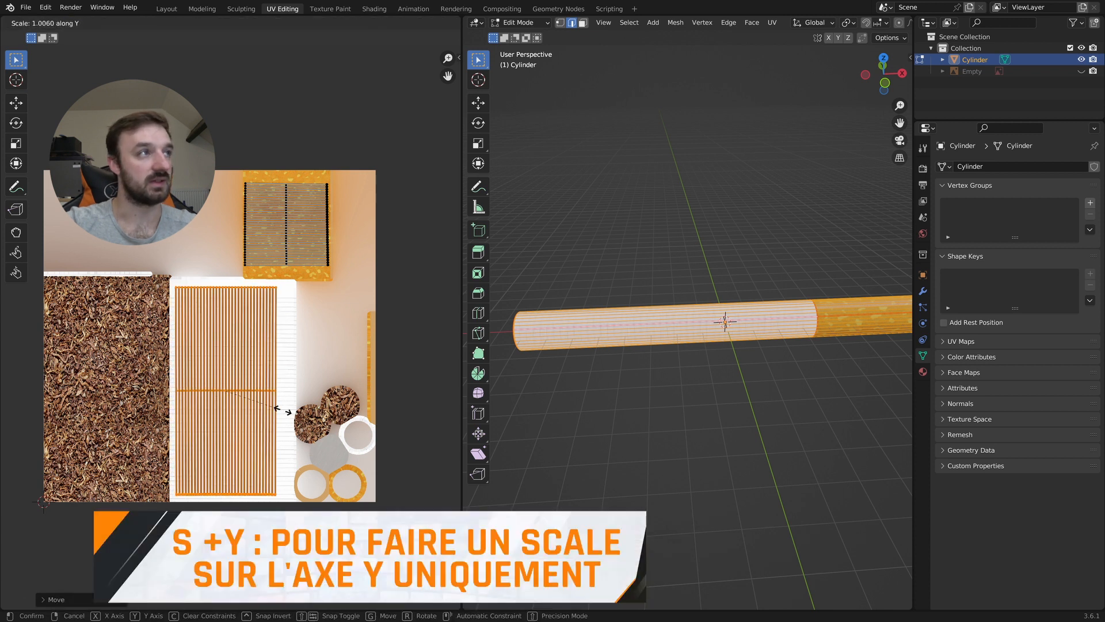
{"action": "left_click", "coordinate": [284, 412]}
{"action": "scroll", "coordinate": [587, 345], "scroll_direction": "up", "scroll_amount": 2}
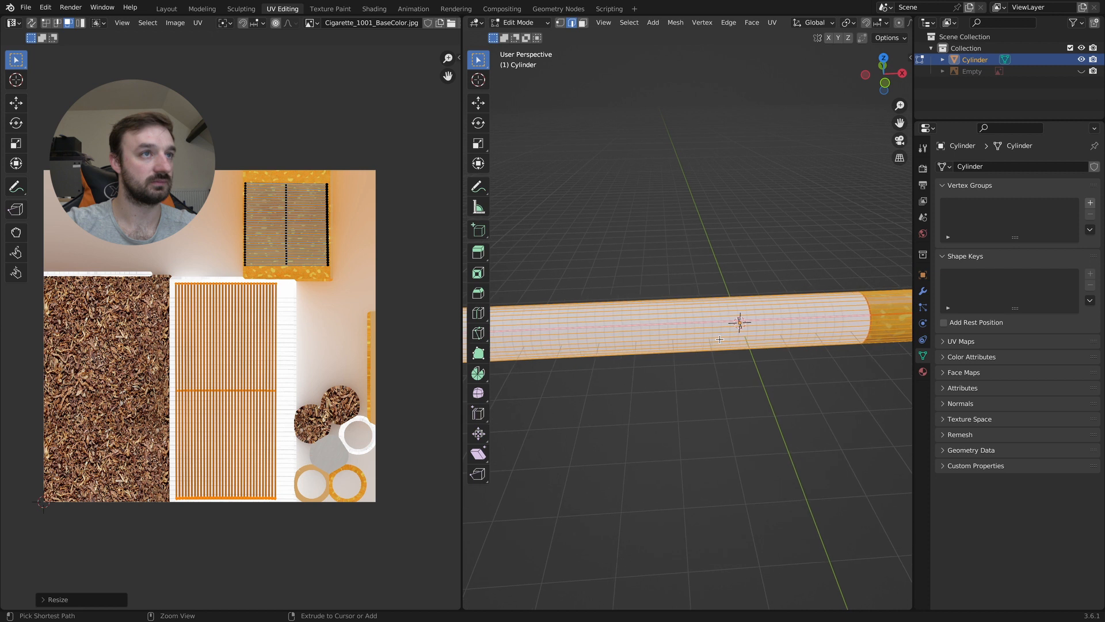
Shift the body island along X to the white paper's edge beside the tobacco texture and stretch it along Y by about 1.016
{"action": "middle_click_drag", "start_coordinate": [304, 345], "coordinate": [386, 345]}
{"action": "middle_click_drag", "start_coordinate": [316, 391], "coordinate": [316, 343], "text": "ctrl"}
{"action": "key", "text": "g"}
{"action": "key", "text": "x"}
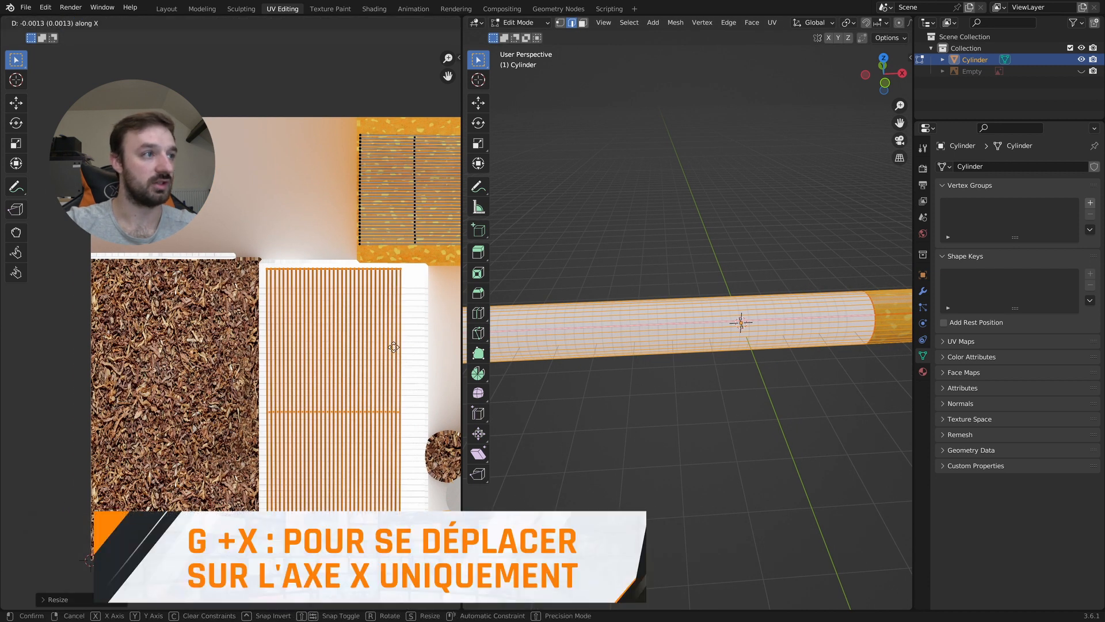
{"action": "left_click", "coordinate": [416, 351]}
{"action": "key", "text": "s"}
{"action": "key", "text": "y"}
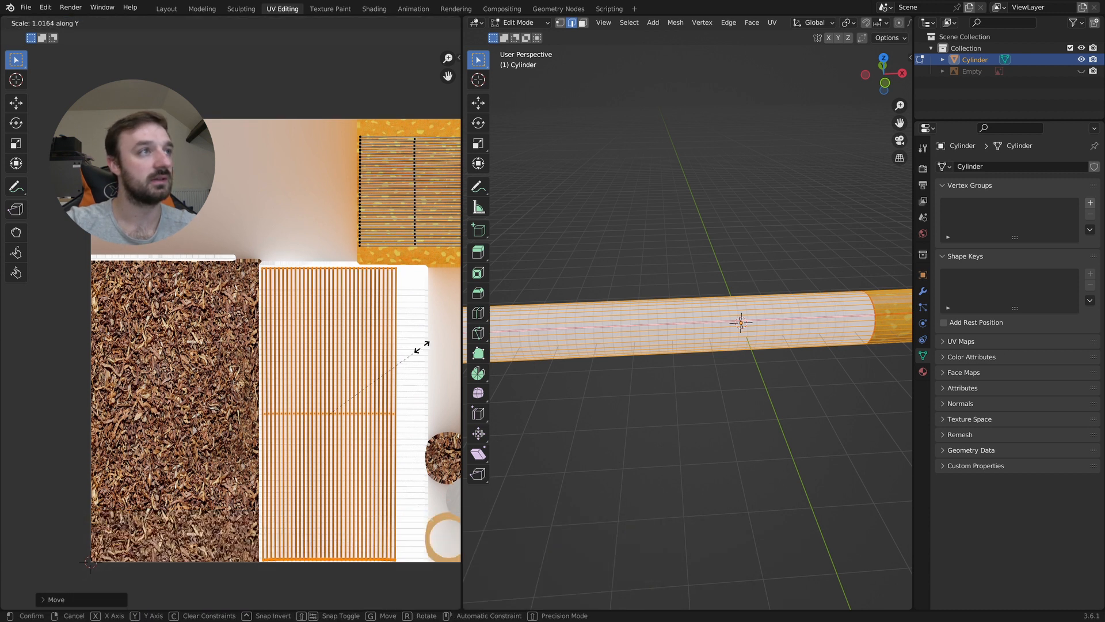
{"action": "left_click", "coordinate": [422, 347]}
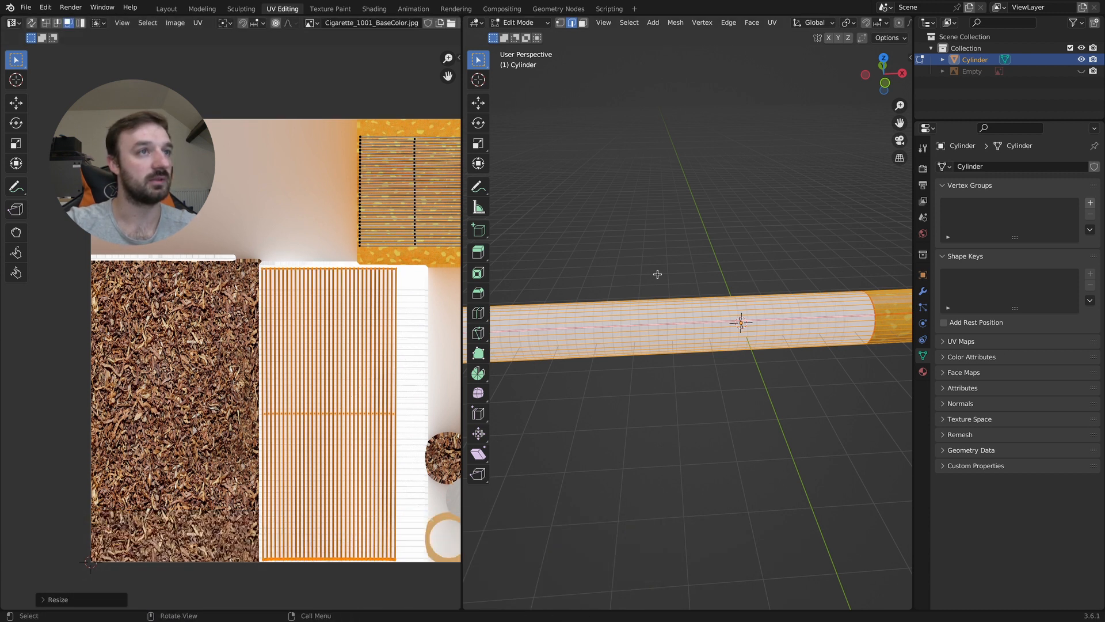
Select the entire lower circular end-cap island and bring the matching filter end of the cigarette into view
{"action": "scroll", "coordinate": [311, 140], "scroll_direction": "down", "scroll_amount": 4}
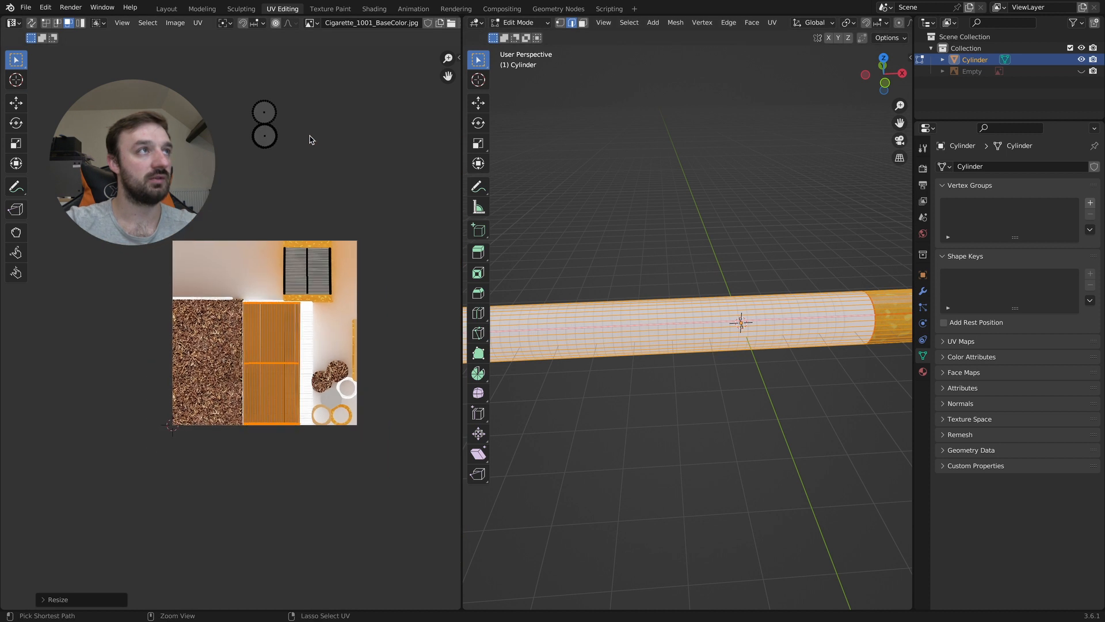
{"action": "left_click", "coordinate": [277, 137]}
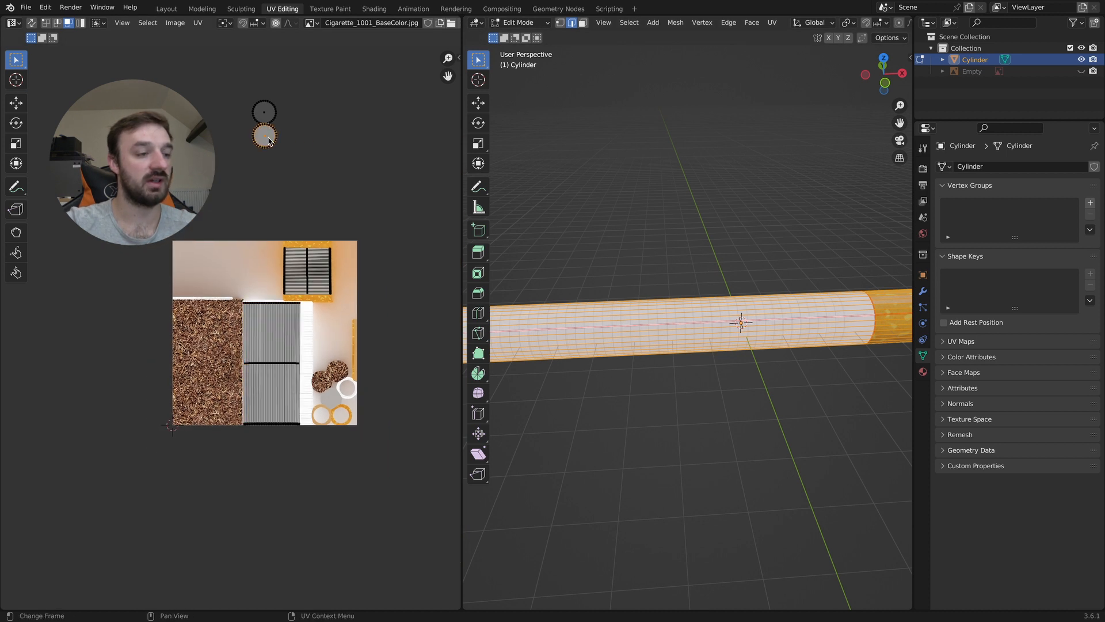
{"action": "key", "text": "ctrl+KP_Add"}
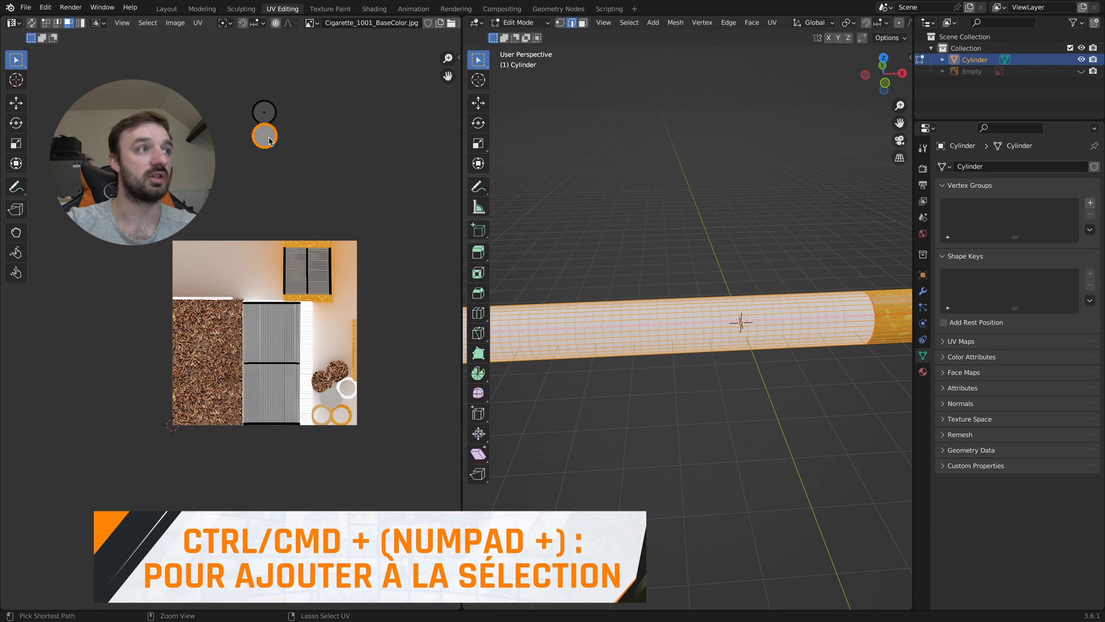
{"action": "scroll", "coordinate": [654, 254], "scroll_direction": "right", "scroll_amount": 10}
{"action": "scroll", "coordinate": [653, 254], "scroll_direction": "down", "scroll_amount": 3, "text": "ctrl"}
{"action": "scroll", "coordinate": [653, 254], "scroll_direction": "down", "scroll_amount": 3}
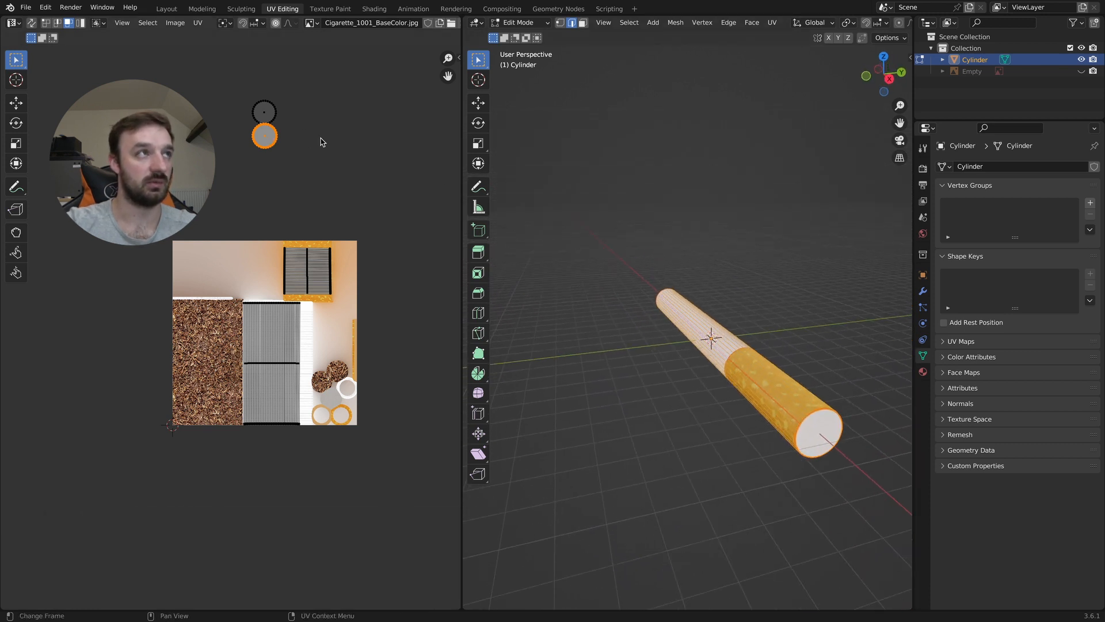
Try the filter end-cap island on the tobacco texture and move it to the free upper corner of the white paper texture
{"action": "key", "text": "g"}
{"action": "left_click", "coordinate": [183, 353]}
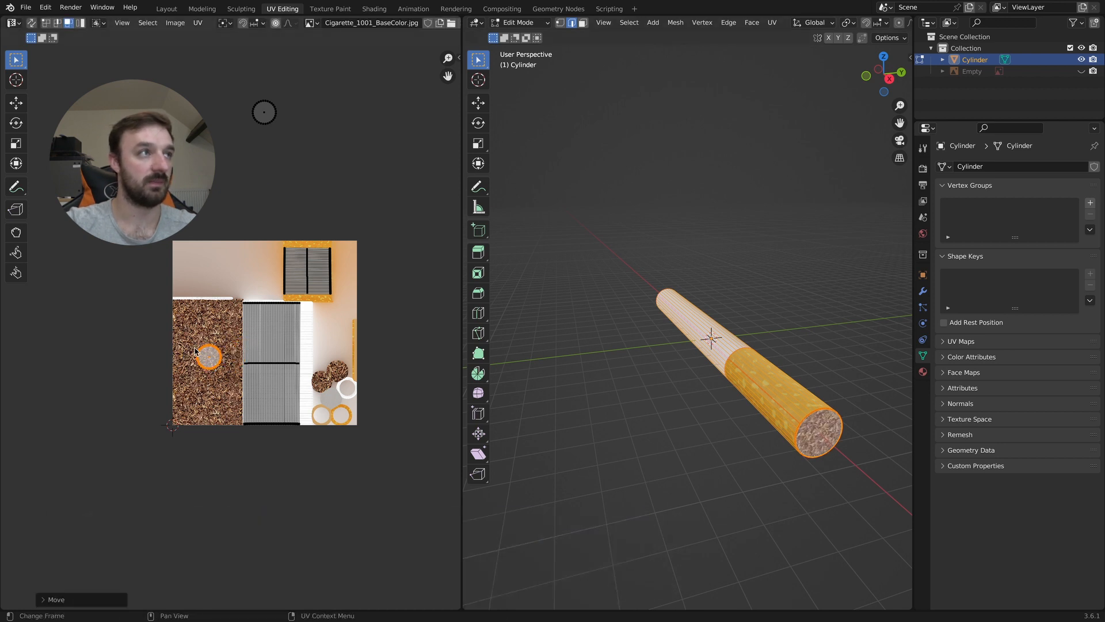
{"action": "key", "text": "g"}
{"action": "left_click", "coordinate": [328, 309]}
Scale down the filter end-cap island and place it fully inside the white paper area beside the body island
{"action": "scroll", "coordinate": [327, 311], "scroll_direction": "up", "scroll_amount": 3}
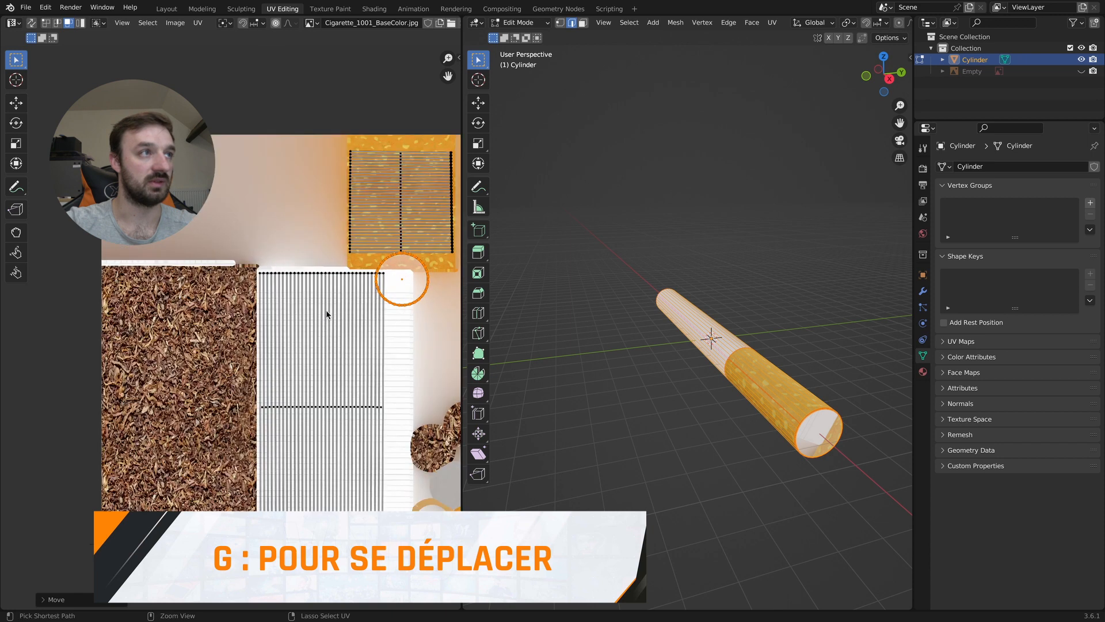
{"action": "scroll", "coordinate": [327, 311], "scroll_direction": "up", "scroll_amount": 4, "text": "ctrl"}
{"action": "scroll", "coordinate": [328, 306], "scroll_direction": "right", "scroll_amount": 10}
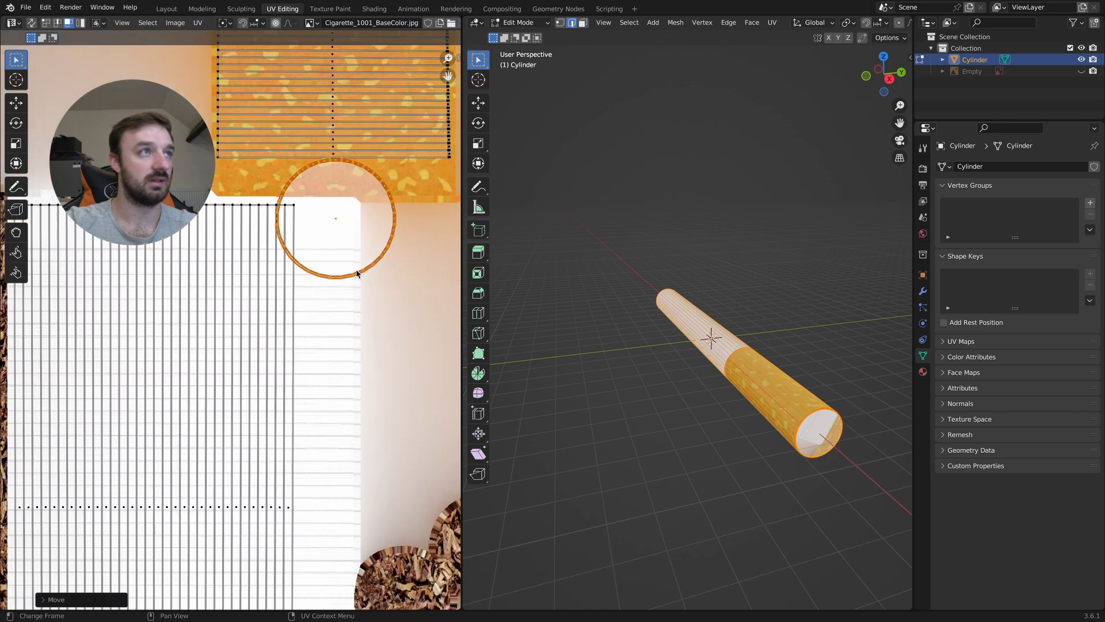
{"action": "scroll", "coordinate": [357, 274], "scroll_direction": "right", "scroll_amount": 2}
{"action": "key", "text": "s"}
{"action": "left_click", "coordinate": [351, 242]}
{"action": "key", "text": "g"}
{"action": "left_click", "coordinate": [348, 241]}
{"action": "scroll", "coordinate": [349, 241], "scroll_direction": "down", "scroll_amount": 3, "text": "ctrl"}
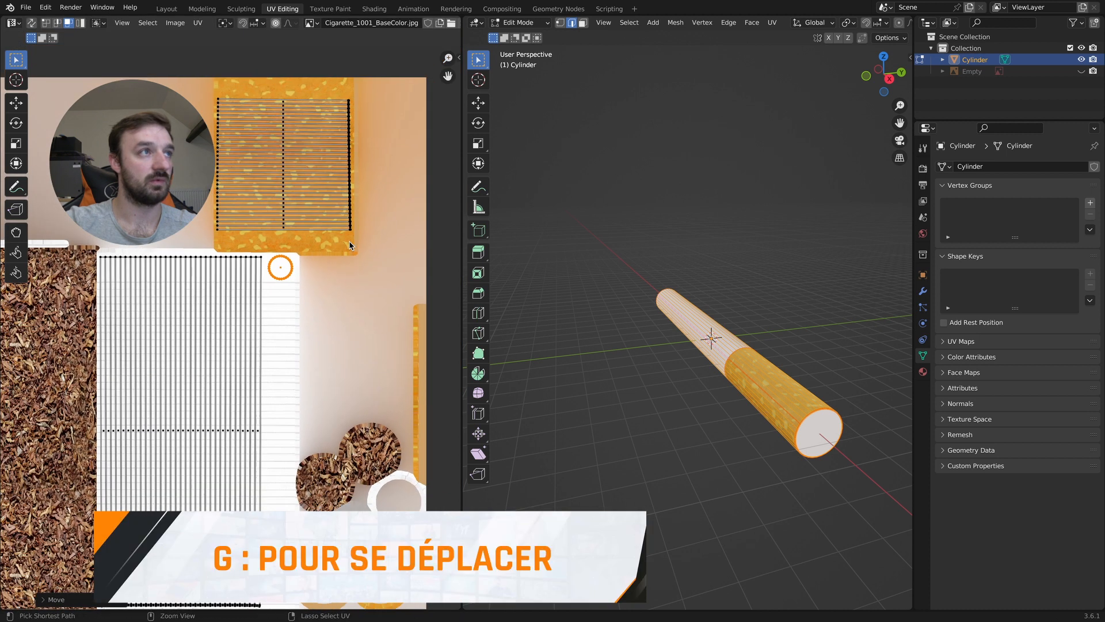
{"action": "scroll", "coordinate": [349, 241], "scroll_direction": "down", "scroll_amount": 1, "text": "ctrl"}
{"action": "key", "text": "g"}
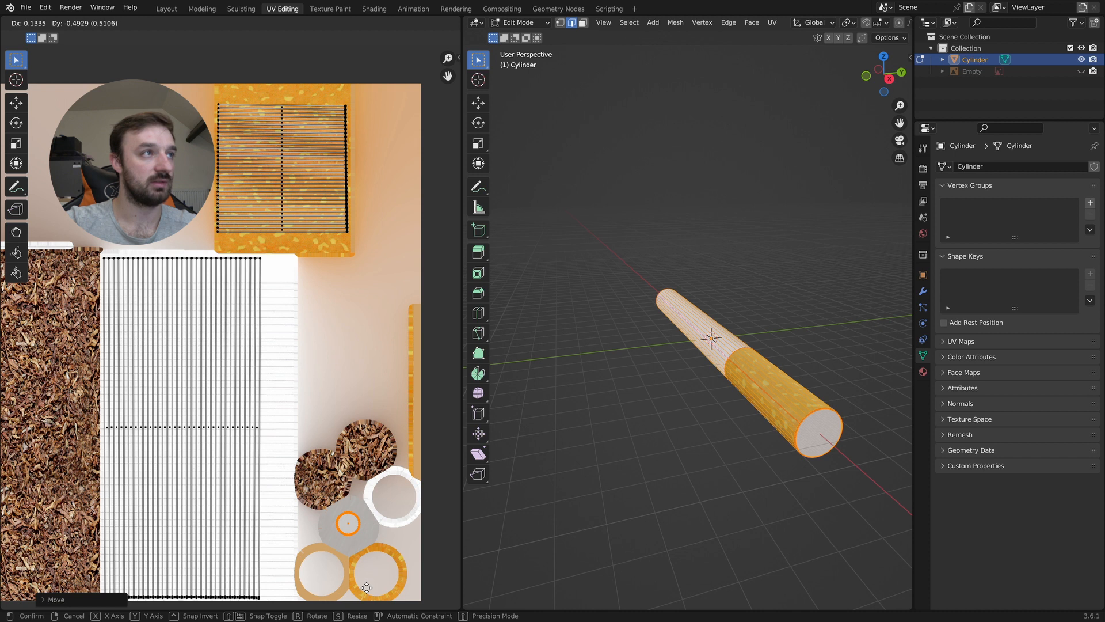
{"action": "left_click", "coordinate": [295, 332]}
Select the remaining circular end-cap island, move it onto the tobacco texture and check the cigarette's open end
{"action": "scroll", "coordinate": [299, 328], "scroll_direction": "down", "scroll_amount": 5}
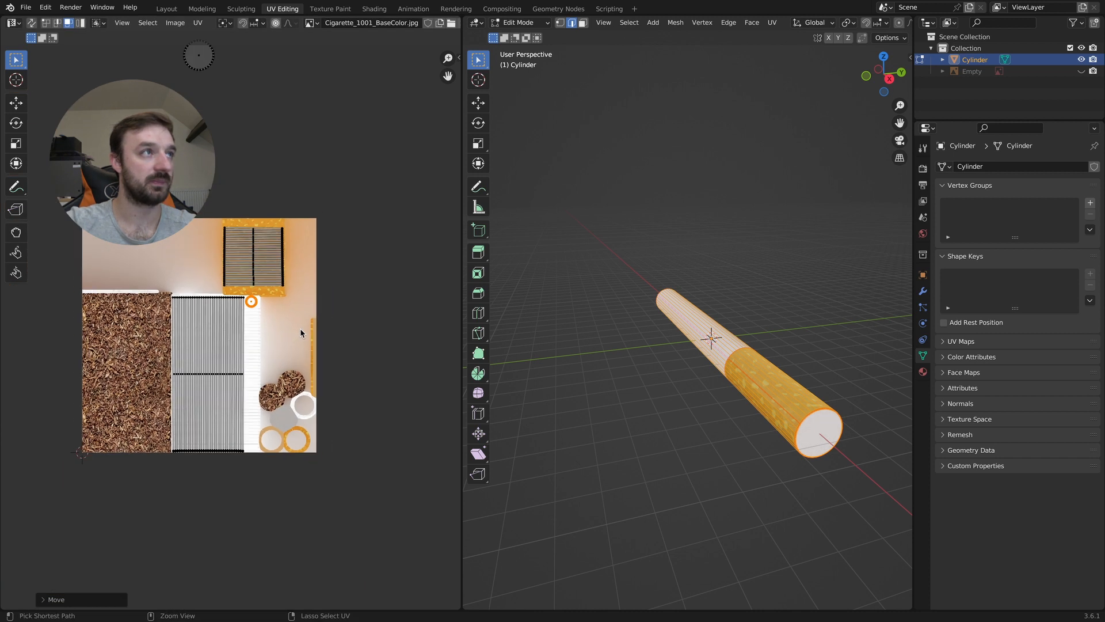
{"action": "left_click_drag", "start_coordinate": [250, 160], "coordinate": [211, 128]}
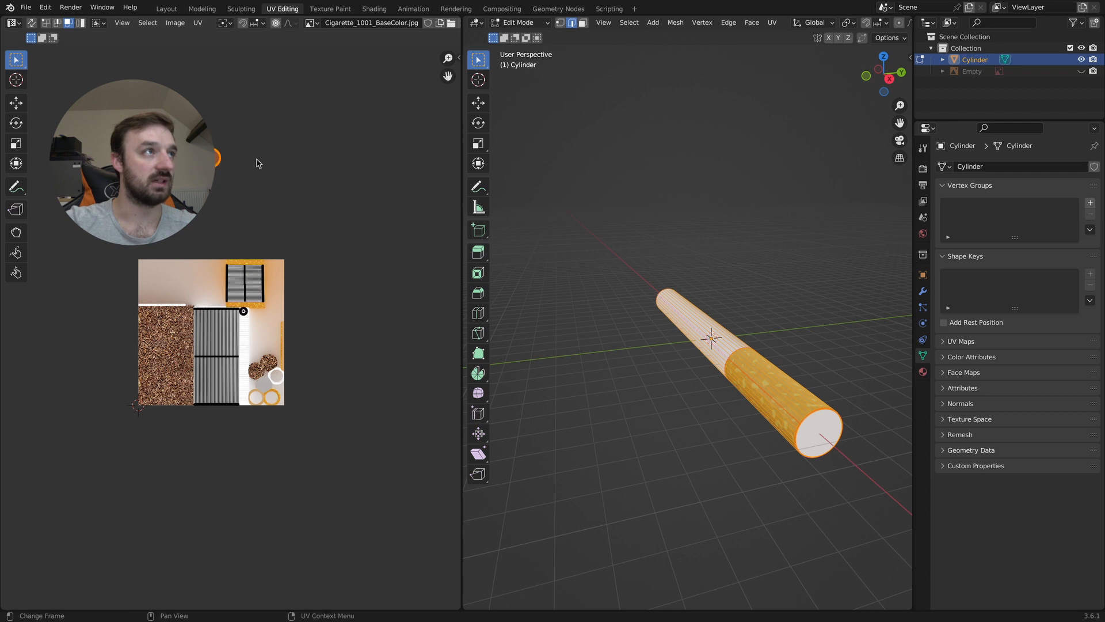
{"action": "key", "text": "g"}
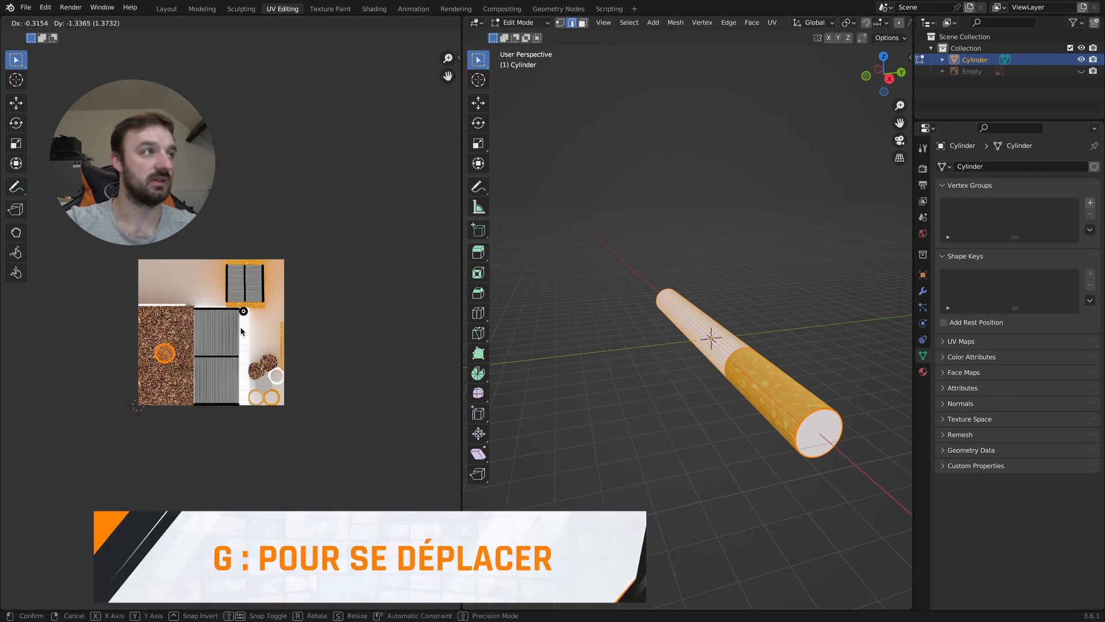
{"action": "middle_click_drag", "start_coordinate": [556, 261], "coordinate": [661, 414]}
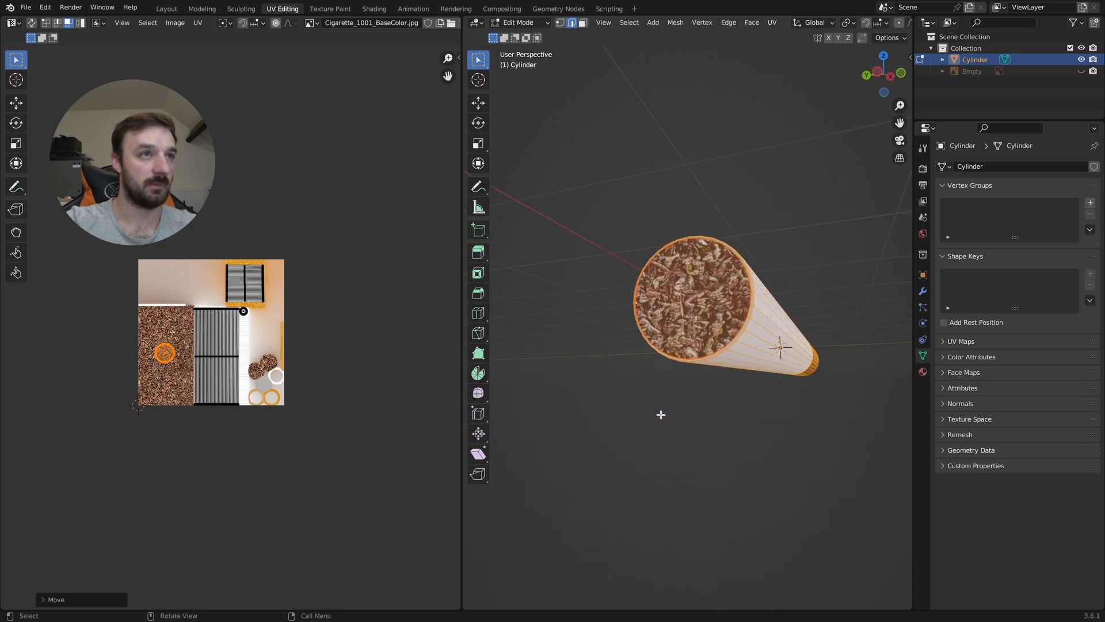
Enlarge the tobacco end-cap island by about 2.3 while checking the grain size on the cigarette's end
{"action": "middle_click_drag", "start_coordinate": [425, 361], "coordinate": [428, 356]}
{"action": "middle_click_drag", "start_coordinate": [642, 318], "coordinate": [705, 361]}
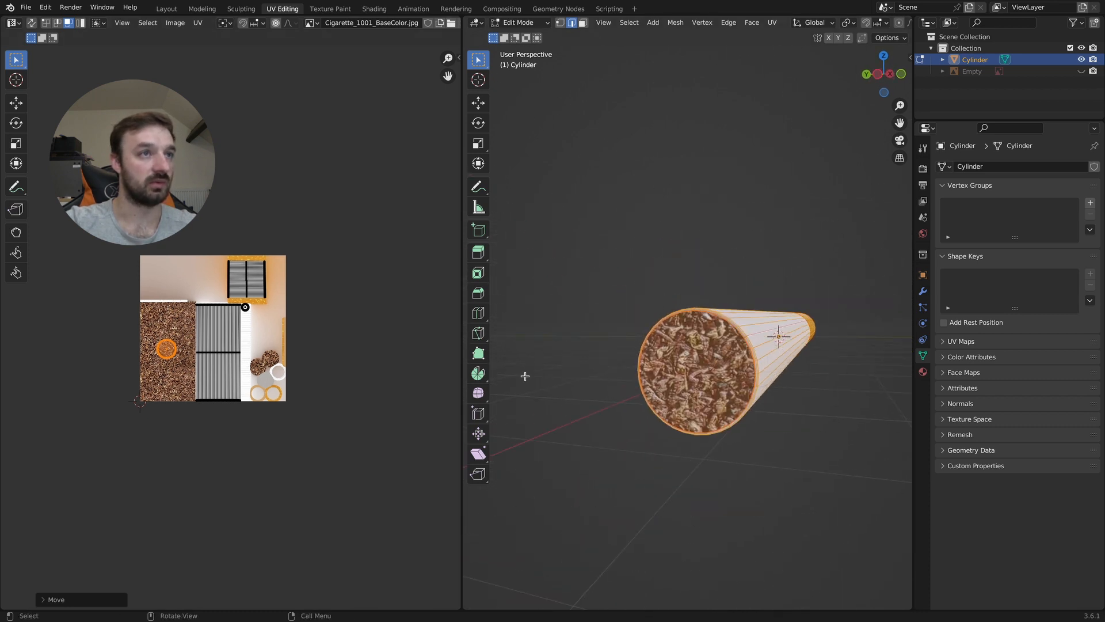
{"action": "key", "text": "s"}
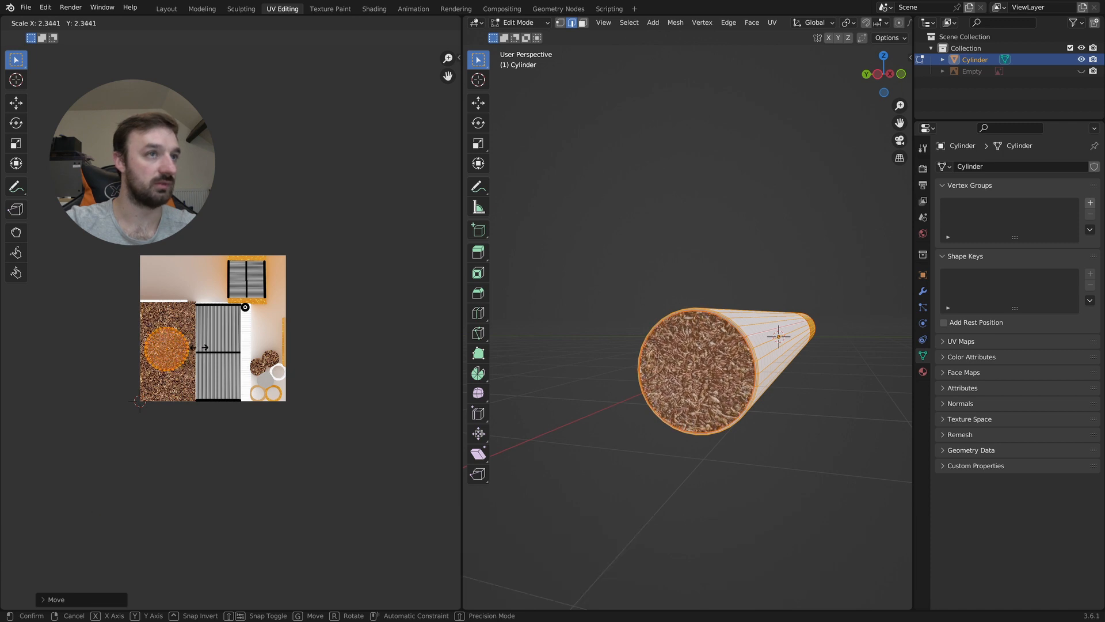
Return to Object Mode, apply Shade Smooth to the cigarette and inspect it from the side
{"action": "middle_click_drag", "start_coordinate": [733, 362], "coordinate": [697, 384]}
{"action": "key", "text": "Tab"}
{"action": "right_click", "coordinate": [714, 361]}
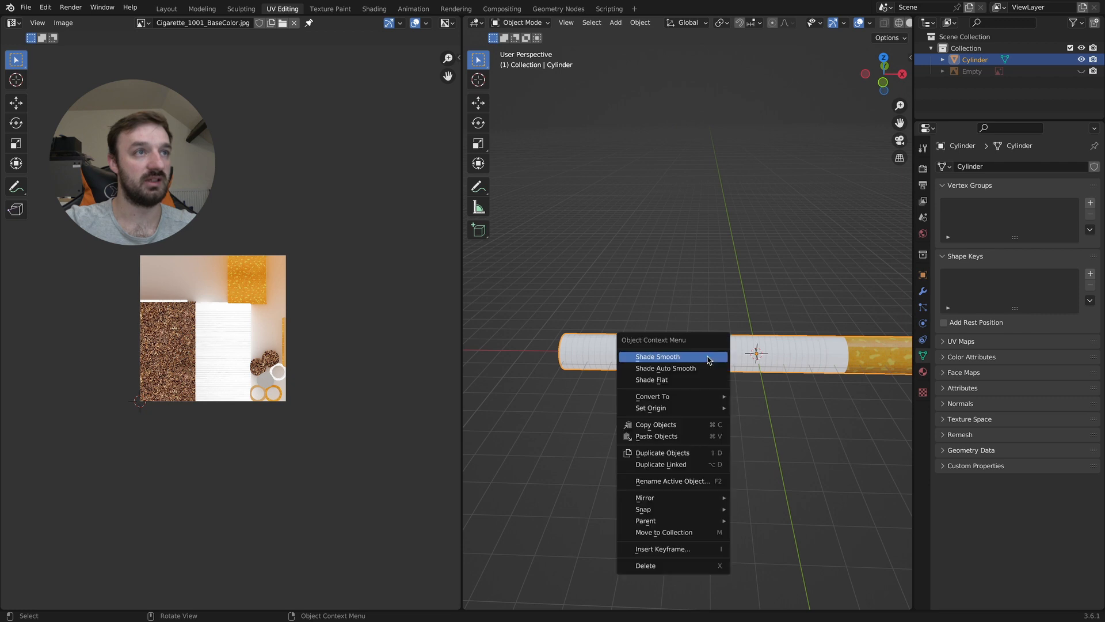
{"action": "left_click", "coordinate": [707, 360]}
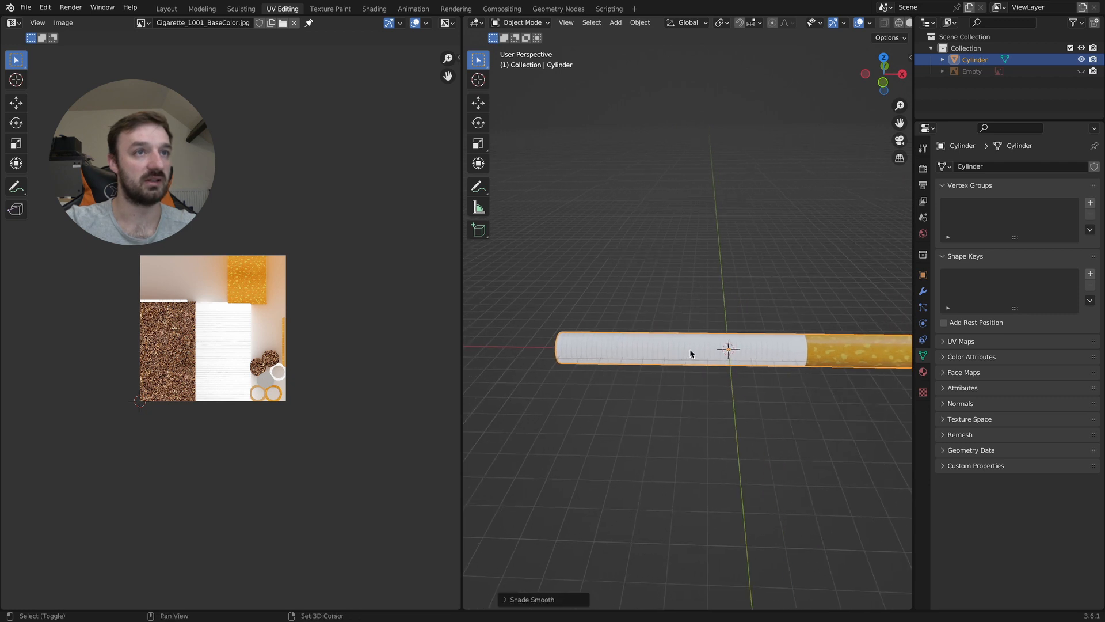
{"action": "middle_click_drag", "start_coordinate": [690, 348], "coordinate": [803, 389]}
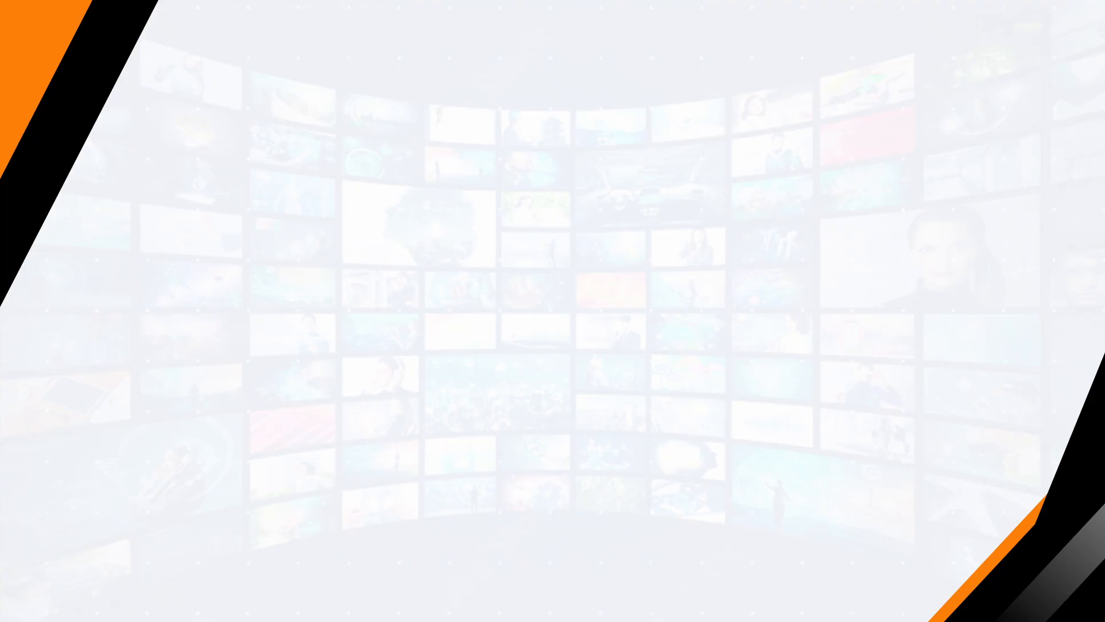